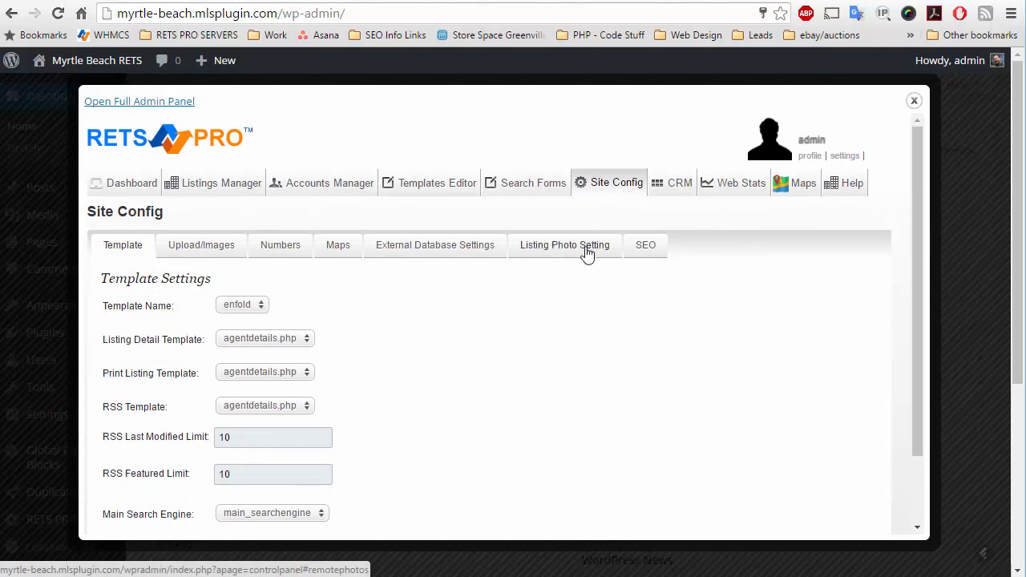
Step: Show the Listing Photo Setting section, then bring up the ccarsc.org listing for MLS# 1404799
click(588, 254)
scroll(478, 417, down, 1)
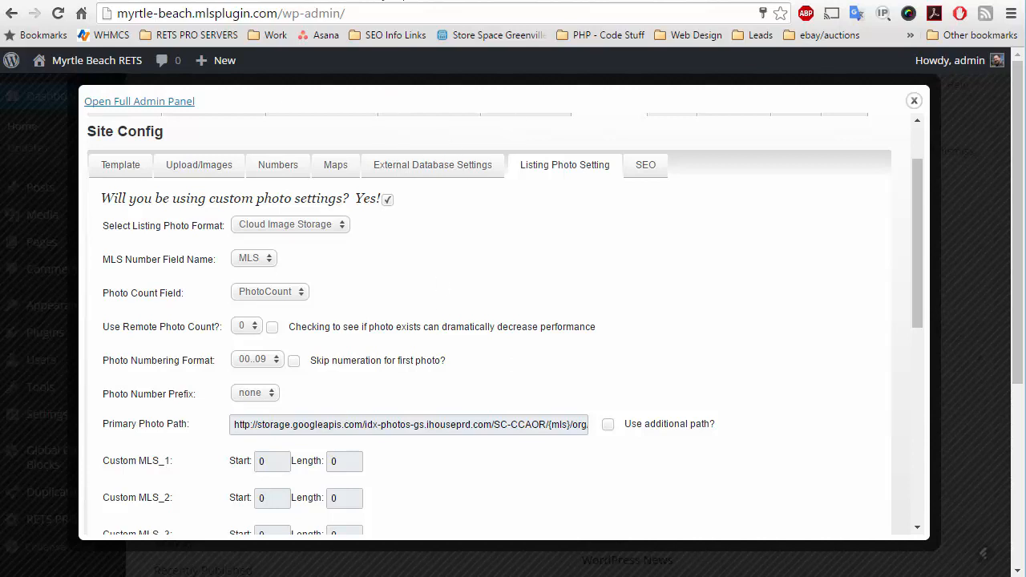
click(380, 0)
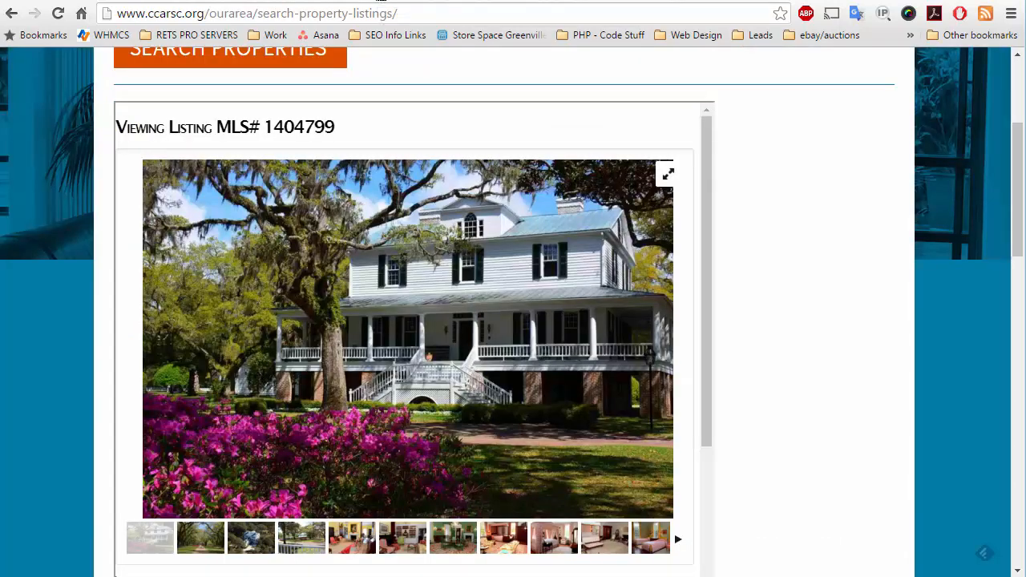
scroll(822, 243, up, 3)
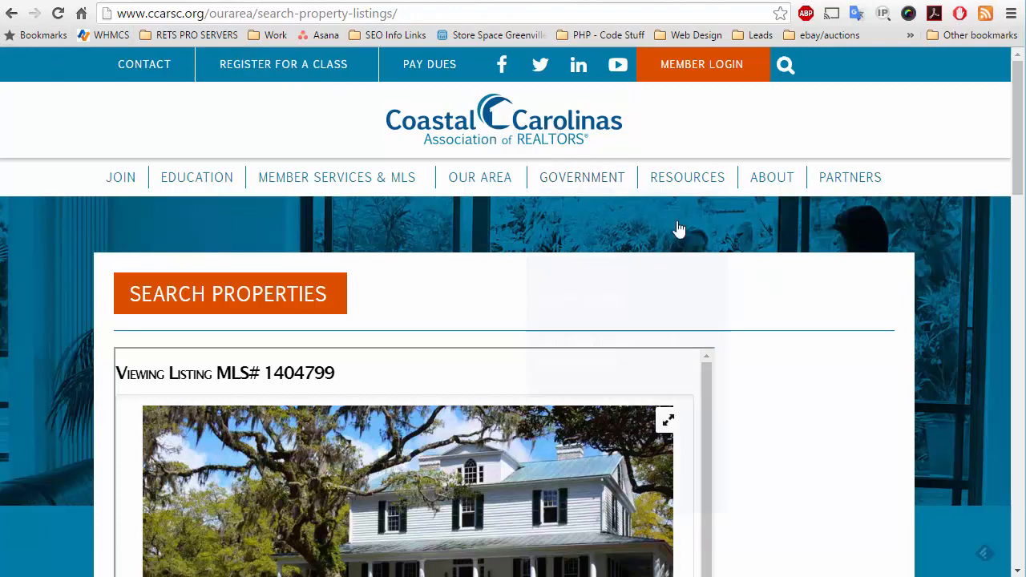
scroll(851, 302, down, 3)
scroll(851, 302, down, 1)
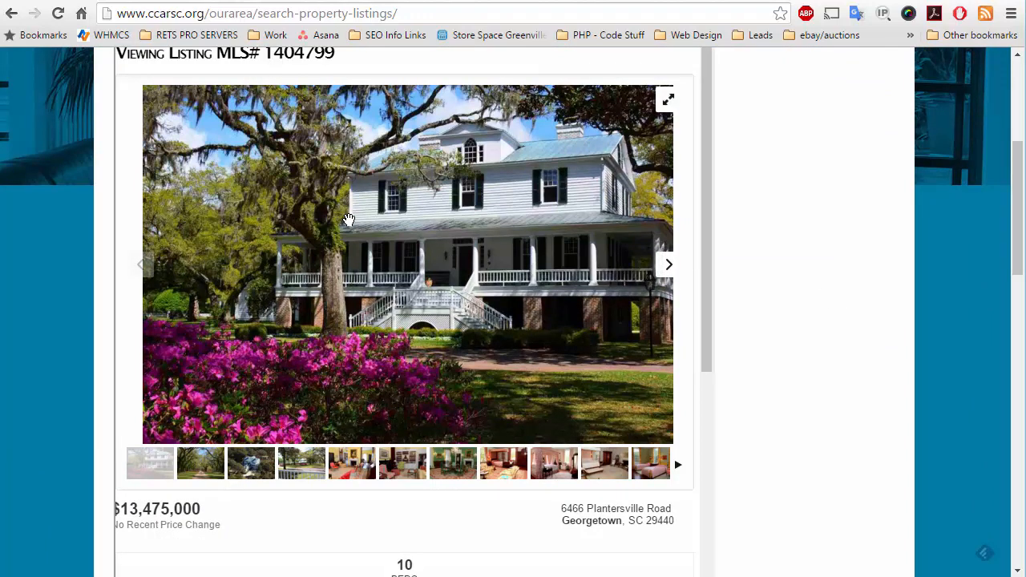
Step: Inspect the listing photo's img src, then load the main photo directly from the Paragon image server
right_click(377, 222)
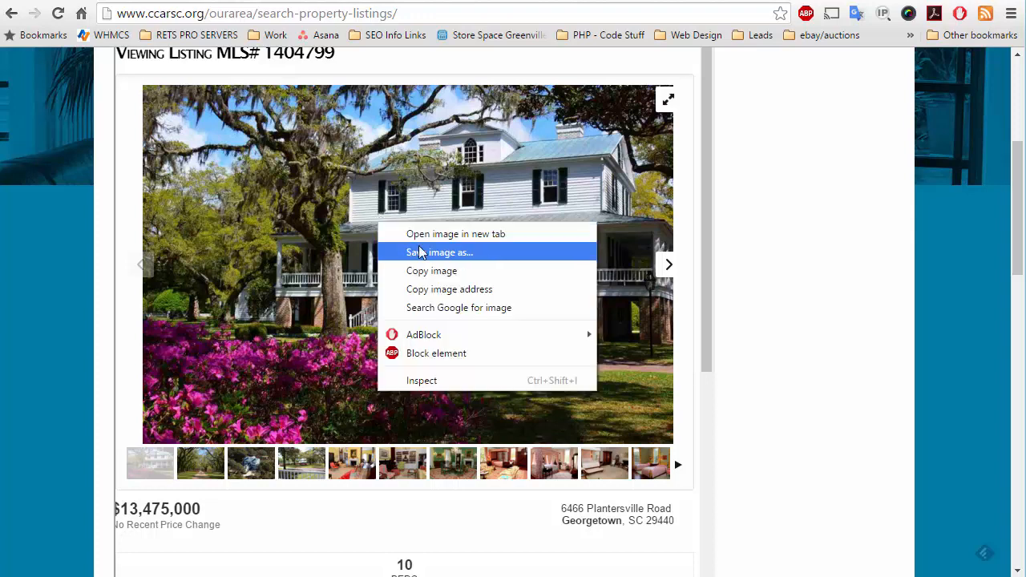
click(429, 381)
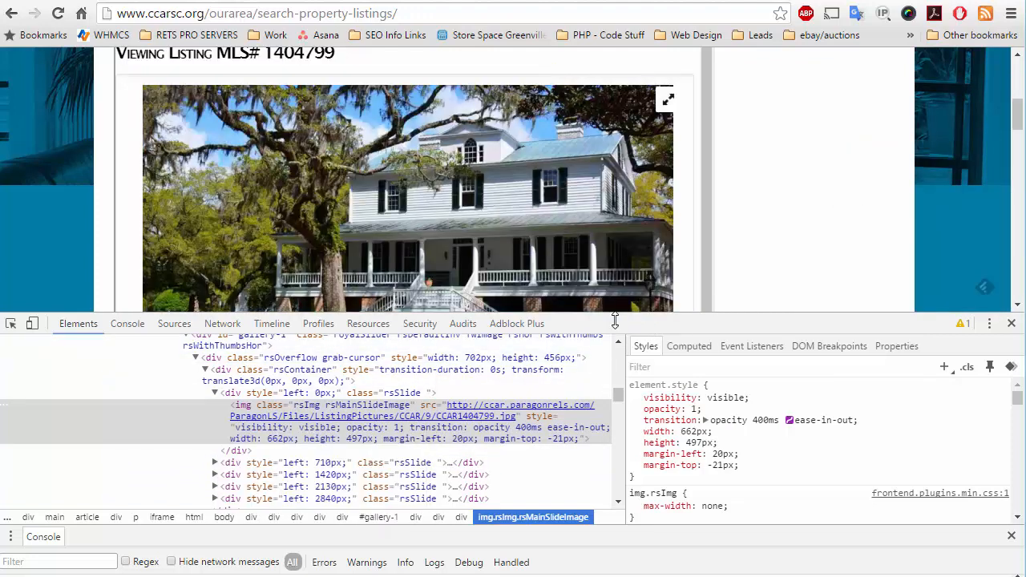
click(1012, 323)
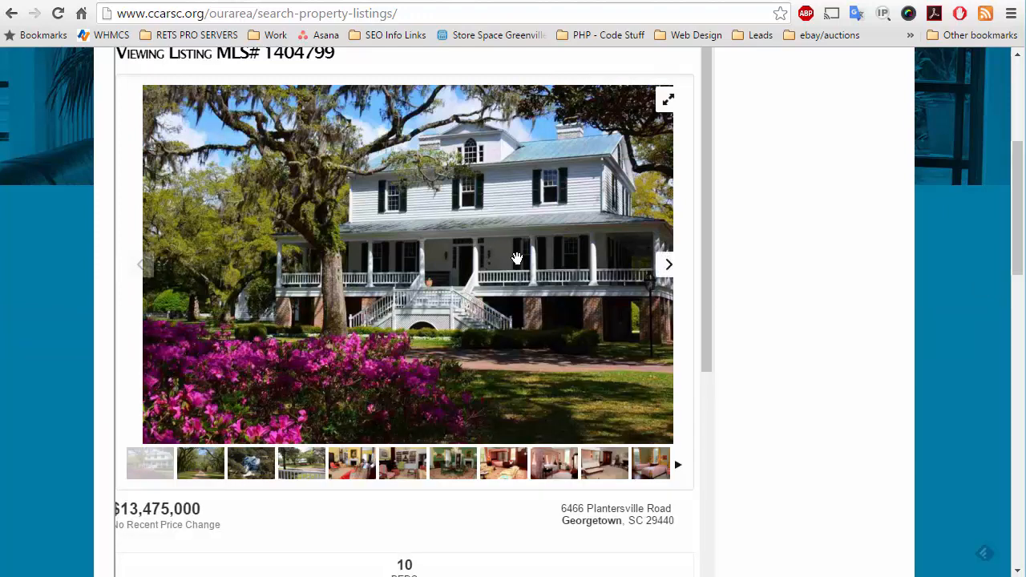
click(206, 464)
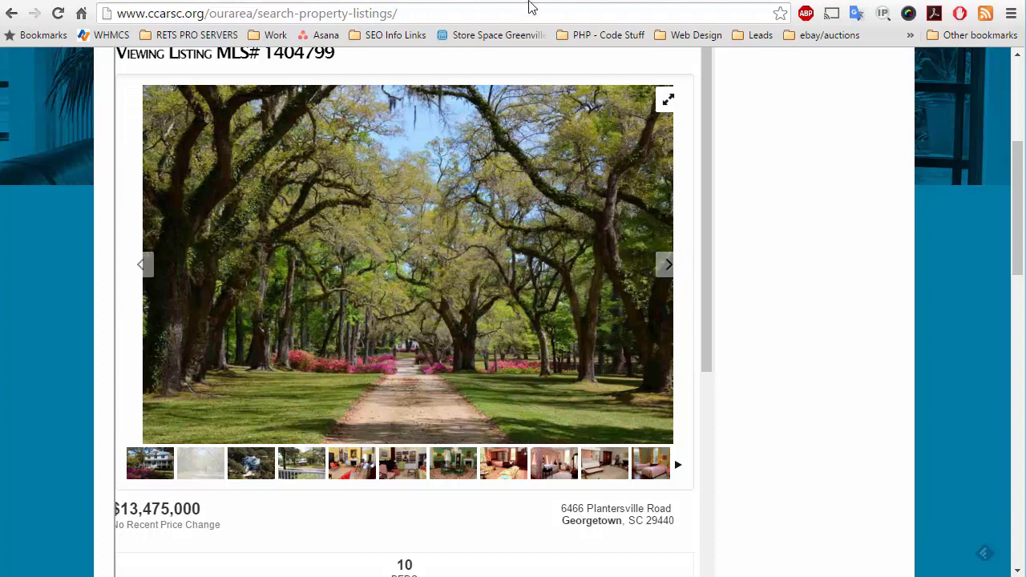
click(532, 0)
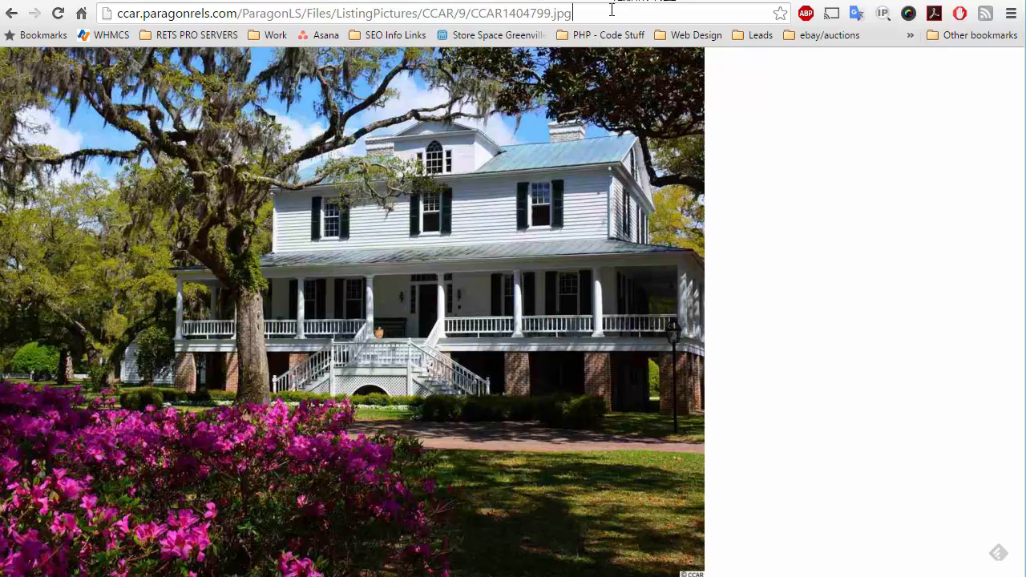
click(552, 14)
text(a)
key(Return)
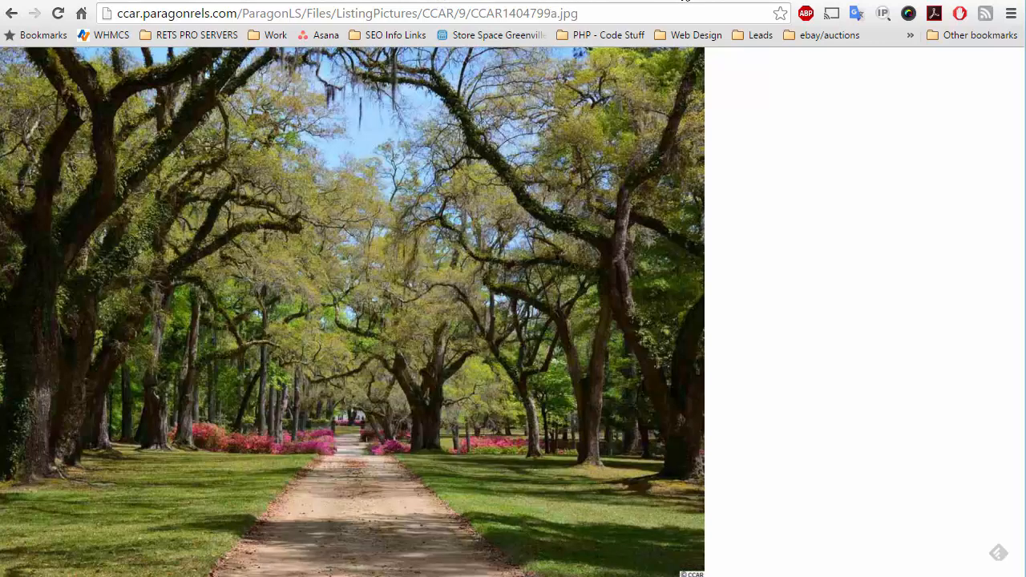
key(BackSpace)
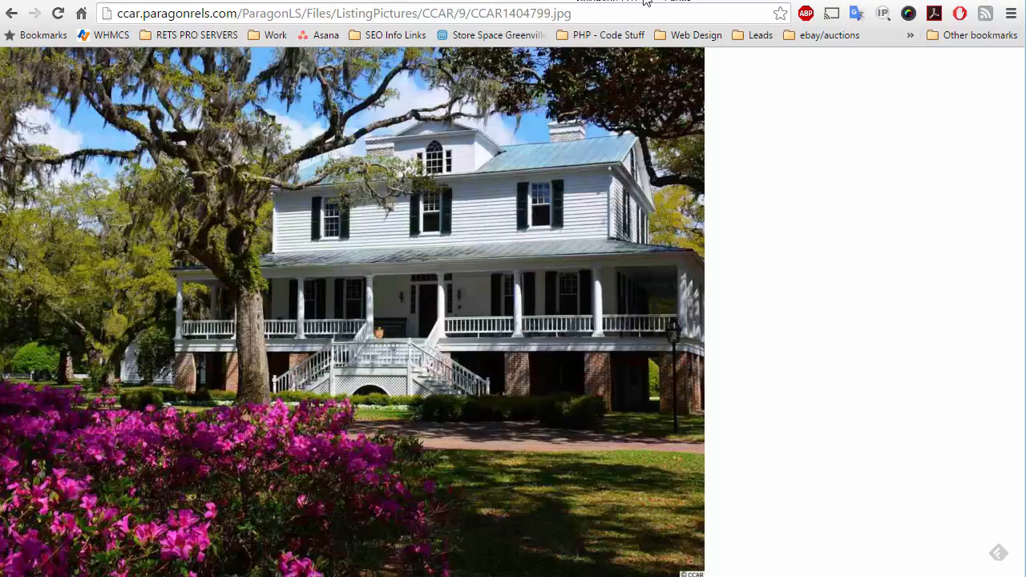
key(alt+Right)
key(alt+Left)
click(551, 13)
click(466, 13)
text(a)
Step: Toggle the address between CCAR1404799a.jpg and CCAR1404799.jpg to compare the a photo with the main one
key(Return)
key(BackSpace)
key(Return)
text(a)
key(Return)
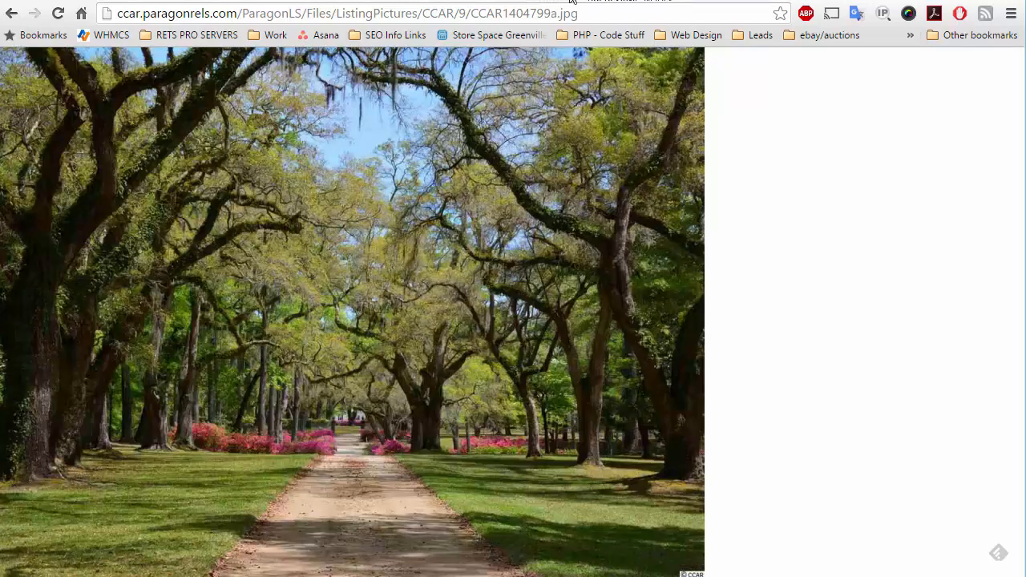
key(BackSpace)
key(Return)
text(a)
key(Return)
key(BackSpace)
key(Return)
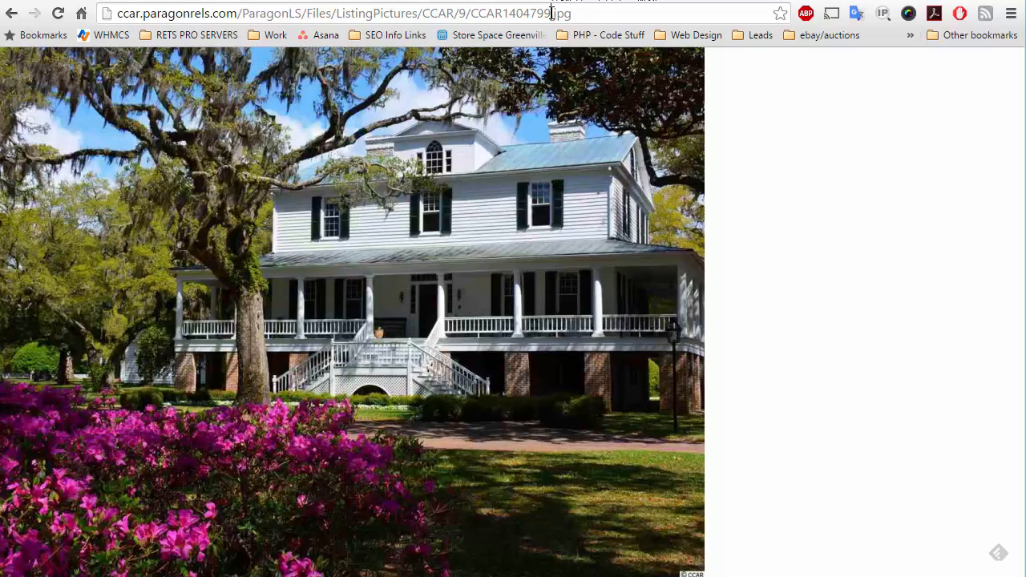
Step: Load CCAR1404799a.jpg again, then change the suffix to load CCAR1404799b.jpg
click(553, 16)
text(a)
key(Return)
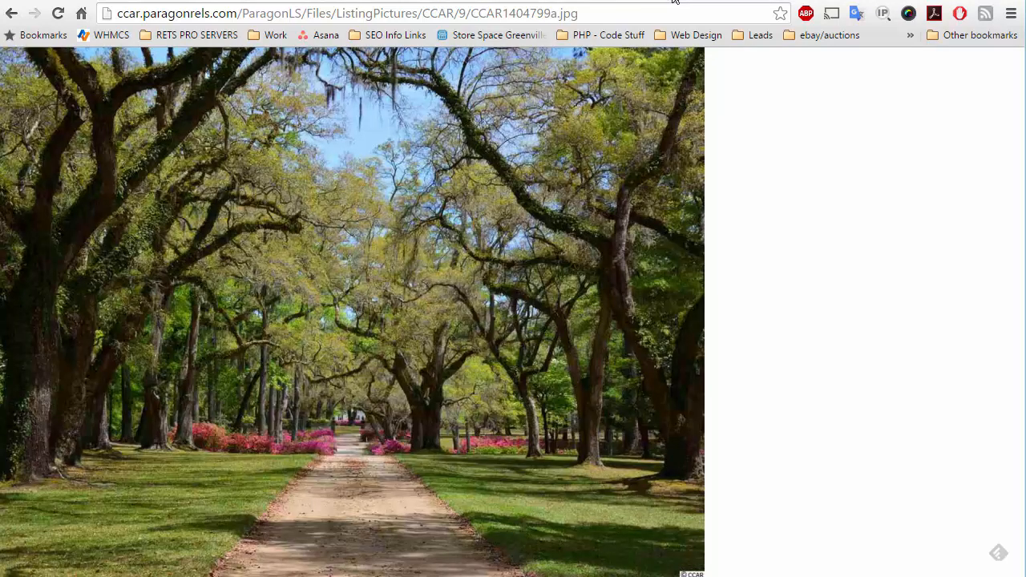
click(559, 12)
click(558, 12)
key(BackSpace)
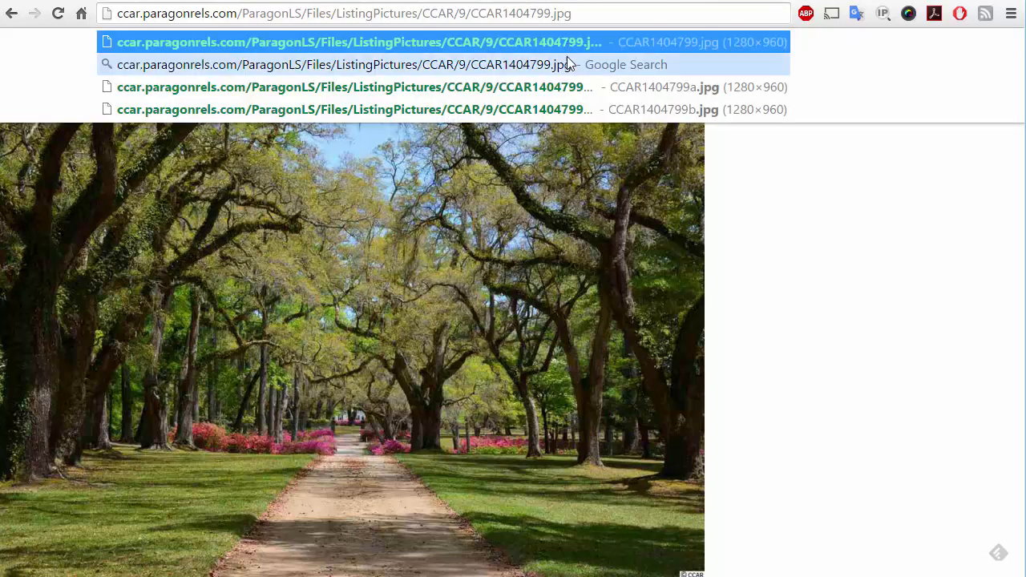
text(b)
key(Return)
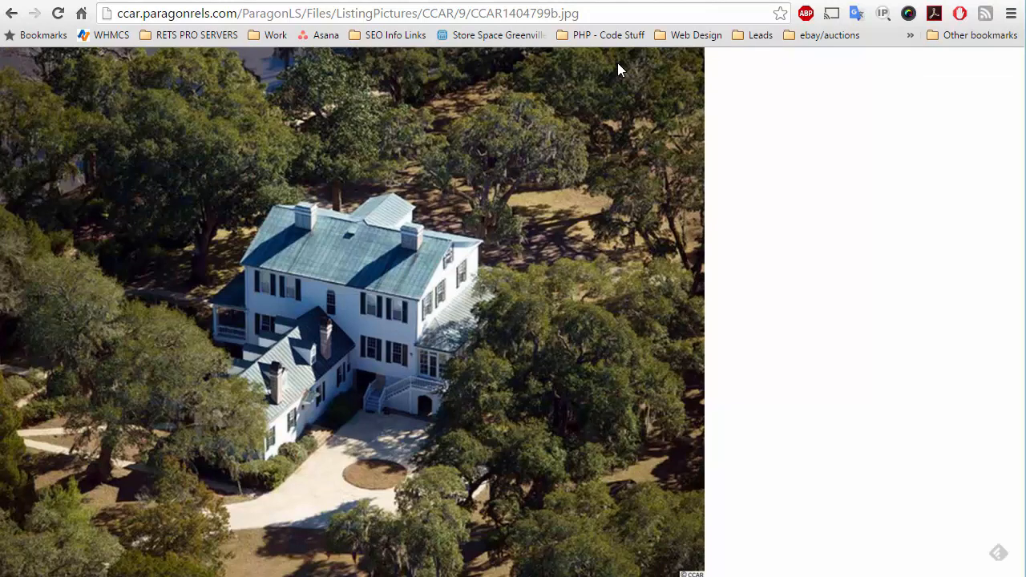
Step: Reload the main CCAR1404799.jpg photo and copy its paragonrels.com image URL
click(556, 15)
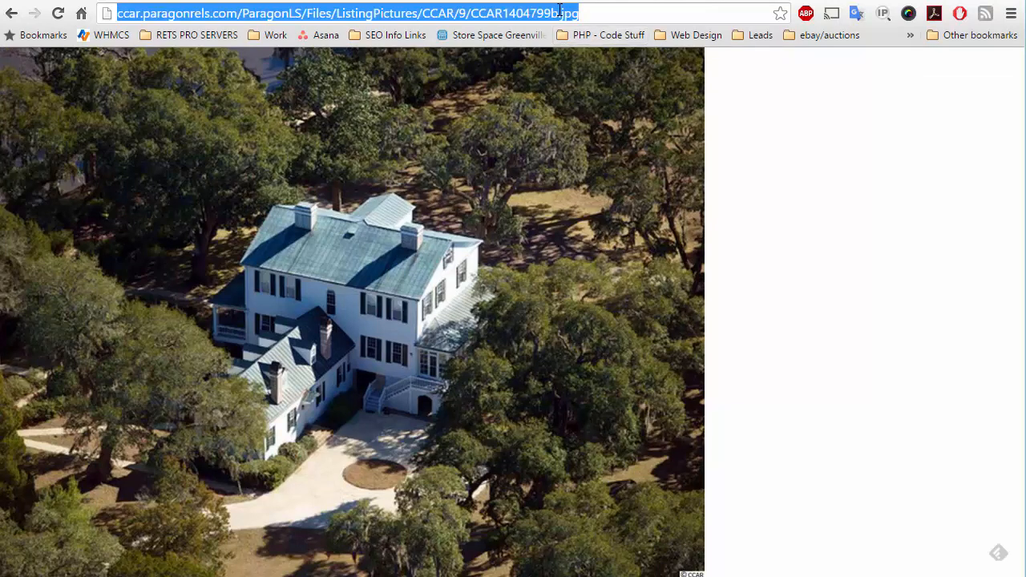
key(BackSpace)
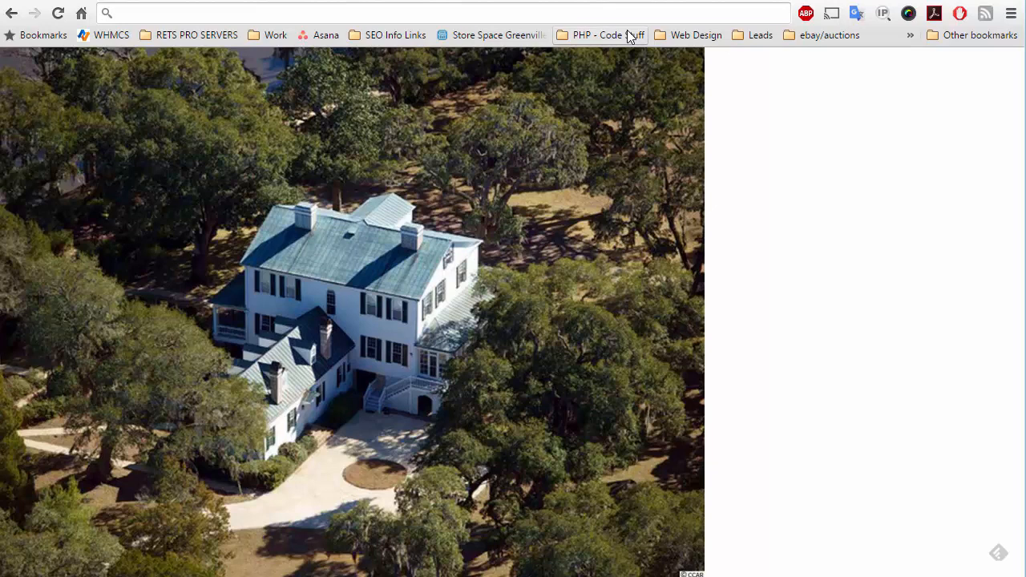
key(ctrl+v)
key(Return)
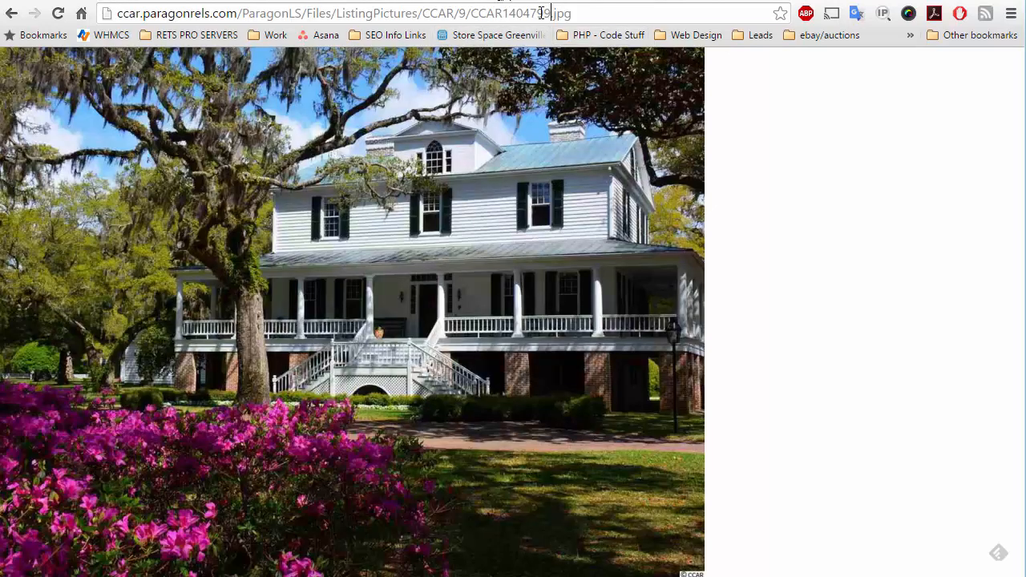
drag(574, 11, 110, 18)
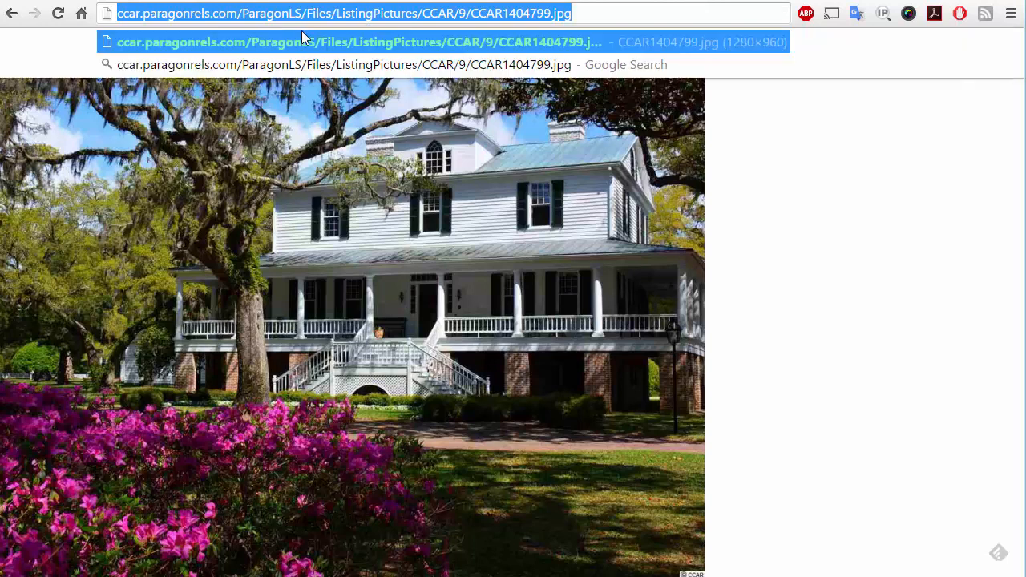
key(ctrl+c)
Step: Replace the Primary Photo Path with the copied paragonrels.com URL ending in CCAR1404799.jpg
click(212, 1)
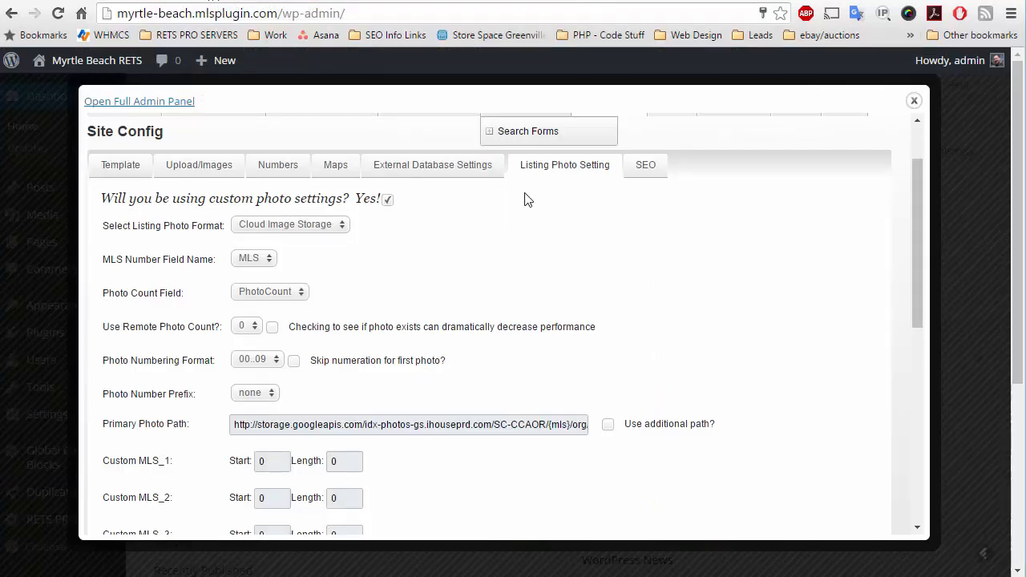
click(461, 419)
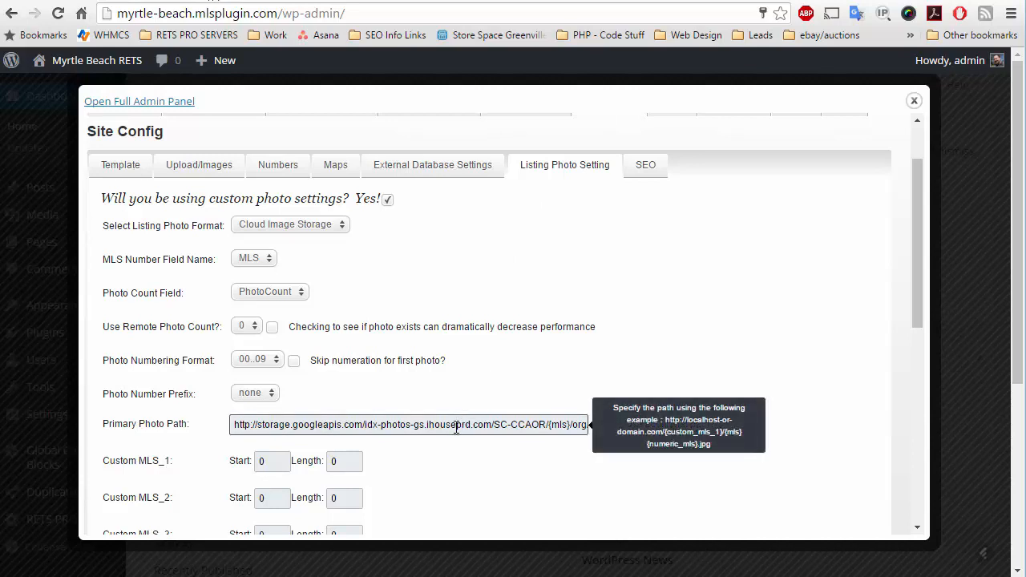
key(ctrl+a)
key(ctrl+v)
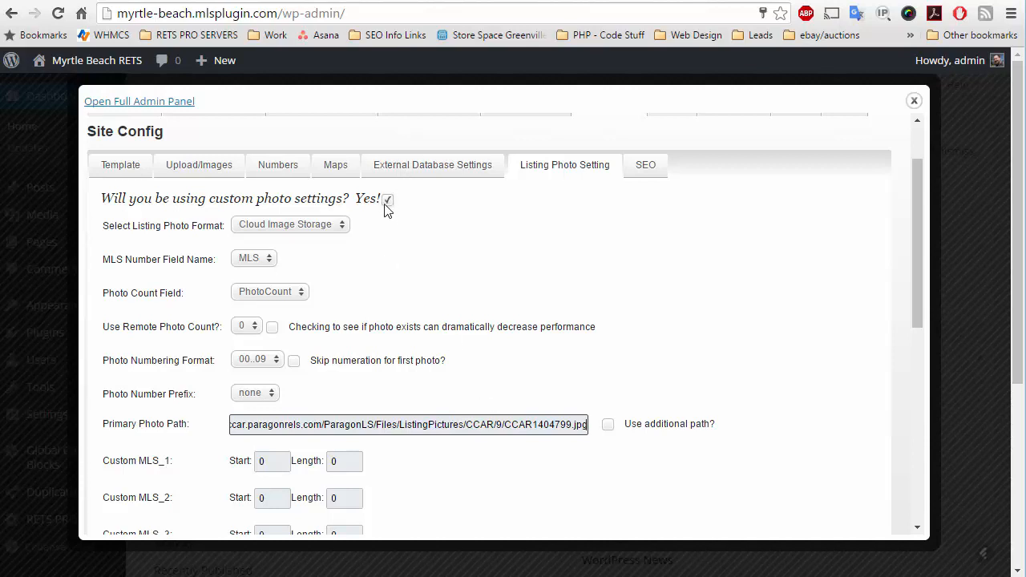
Step: Keep Cloud Image Storage as the format and PhotoCount as the count field, then review the path's file name
click(311, 226)
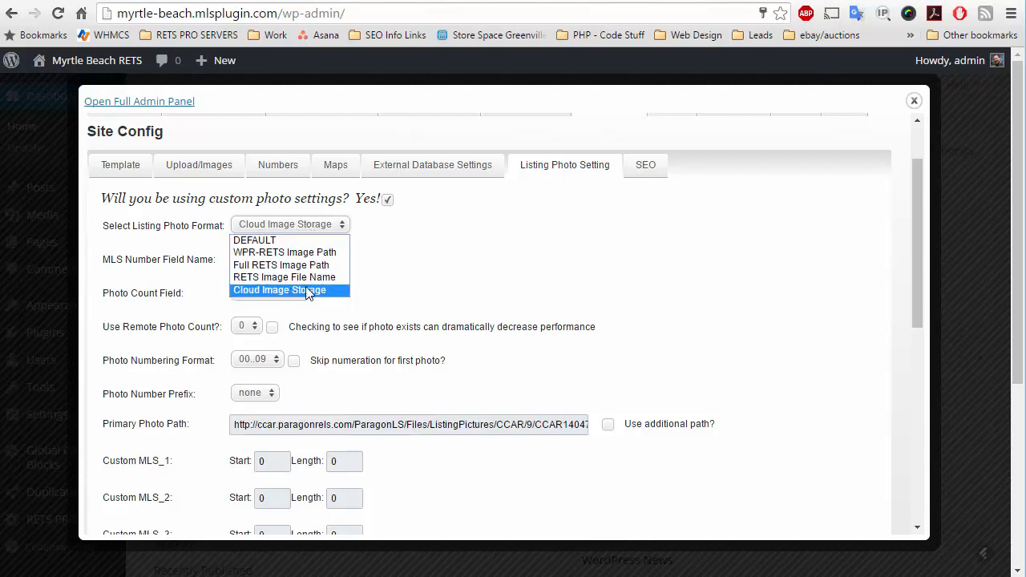
click(311, 292)
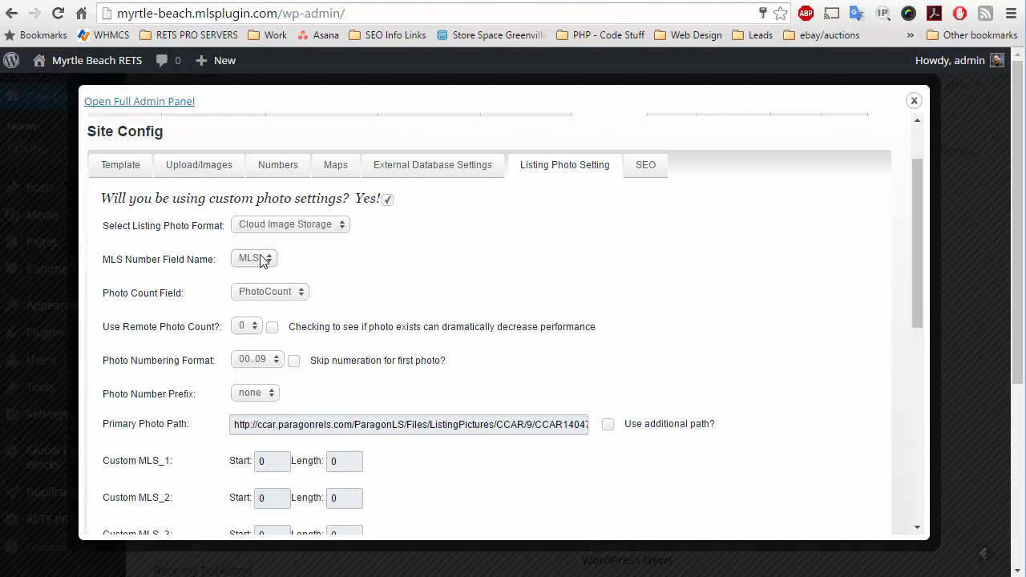
click(296, 300)
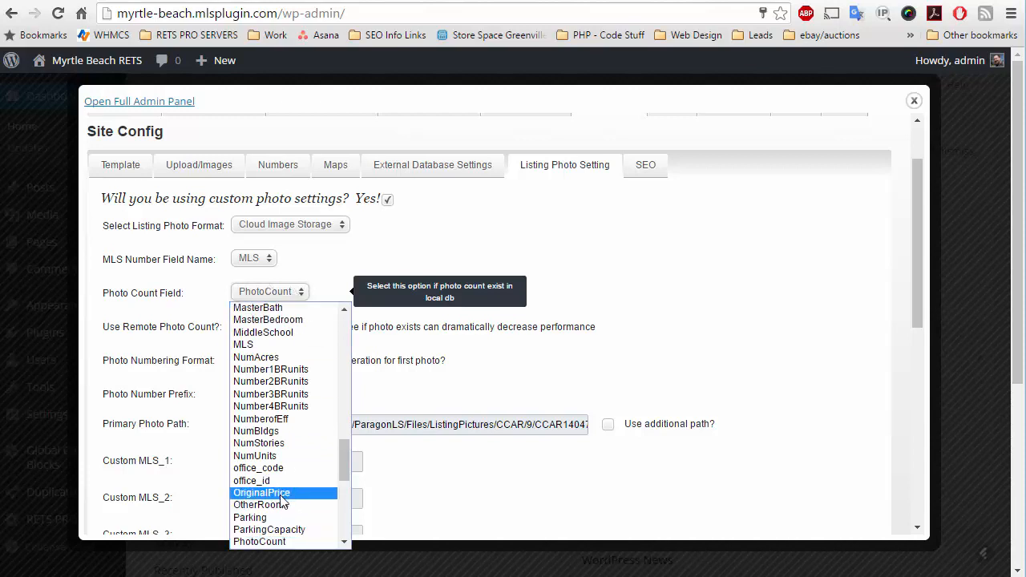
scroll(283, 501, down, 2)
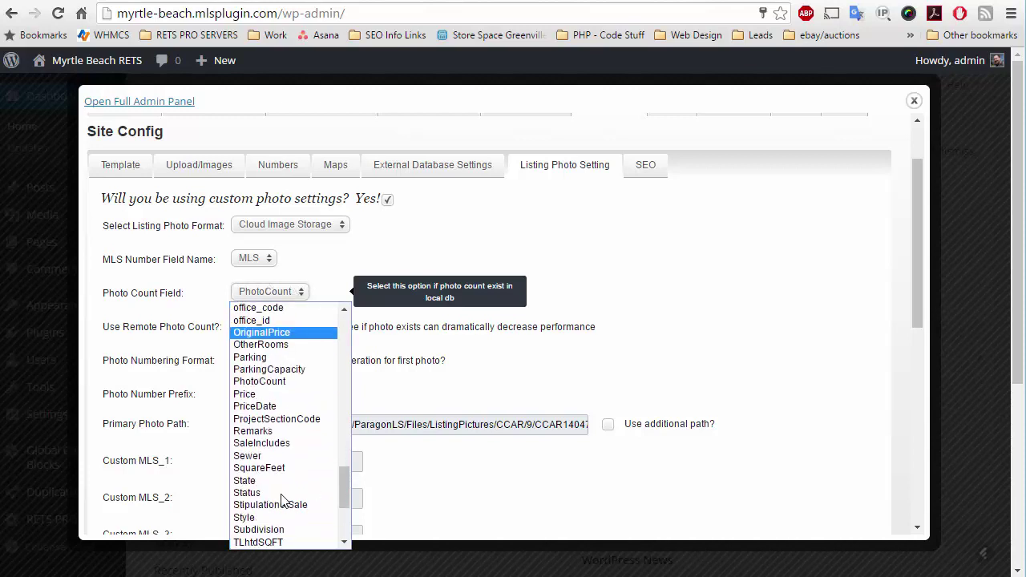
click(287, 382)
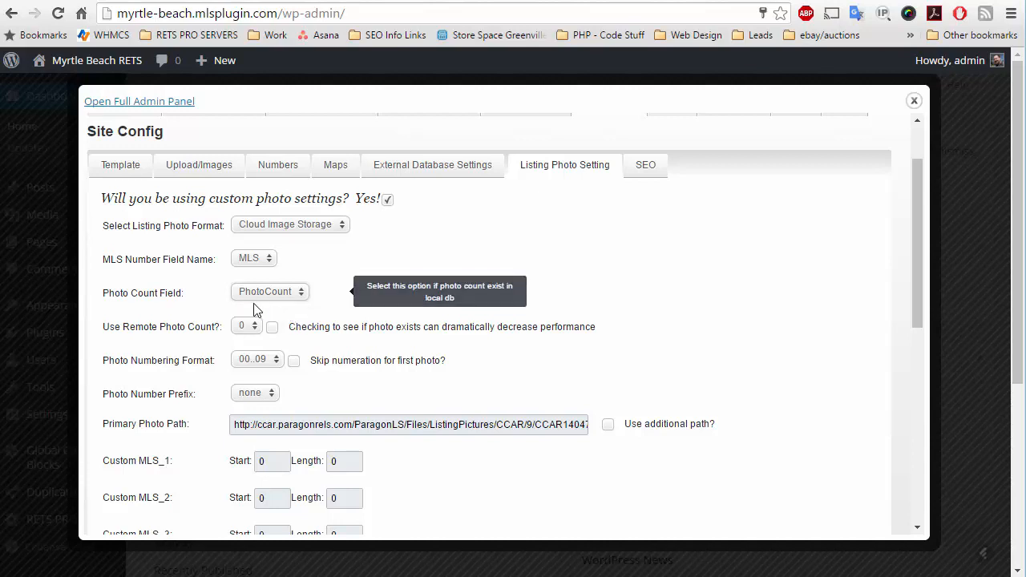
double_click(539, 424)
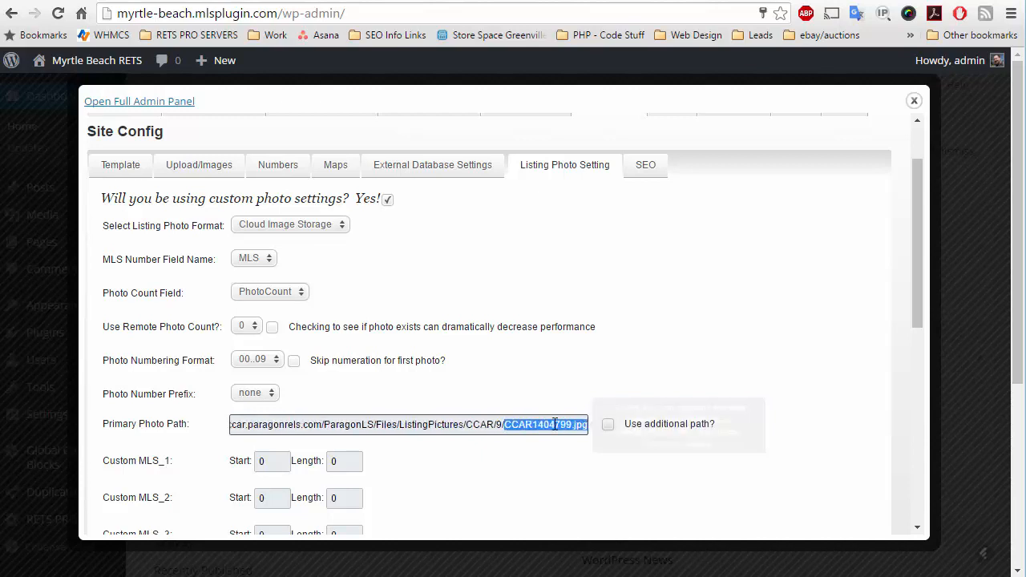
click(525, 425)
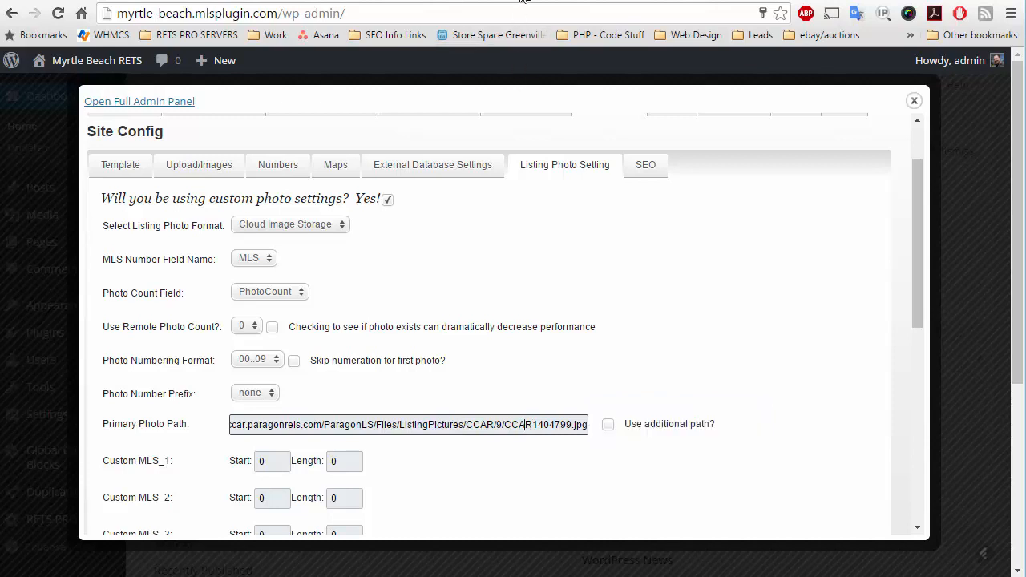
click(395, 1)
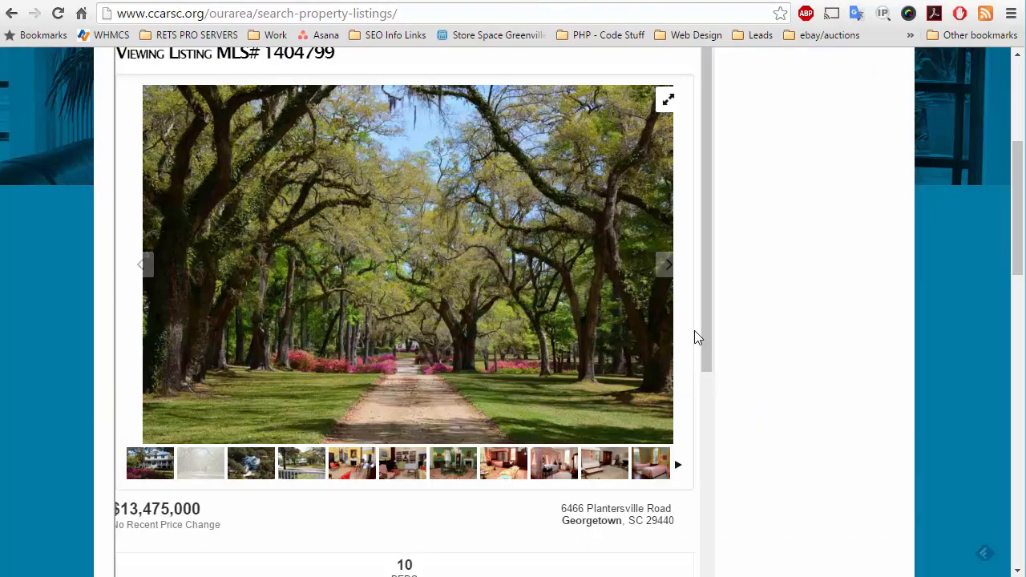
scroll(520, 345, up, 3)
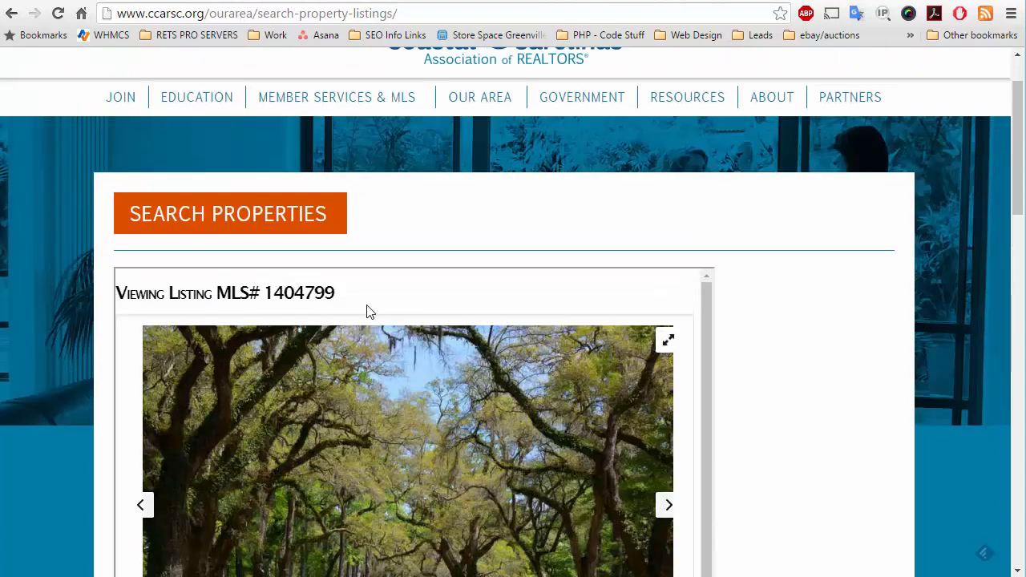
Step: Select MLS# 1404799 in the listing header and return to the photo settings
drag(337, 295, 266, 287)
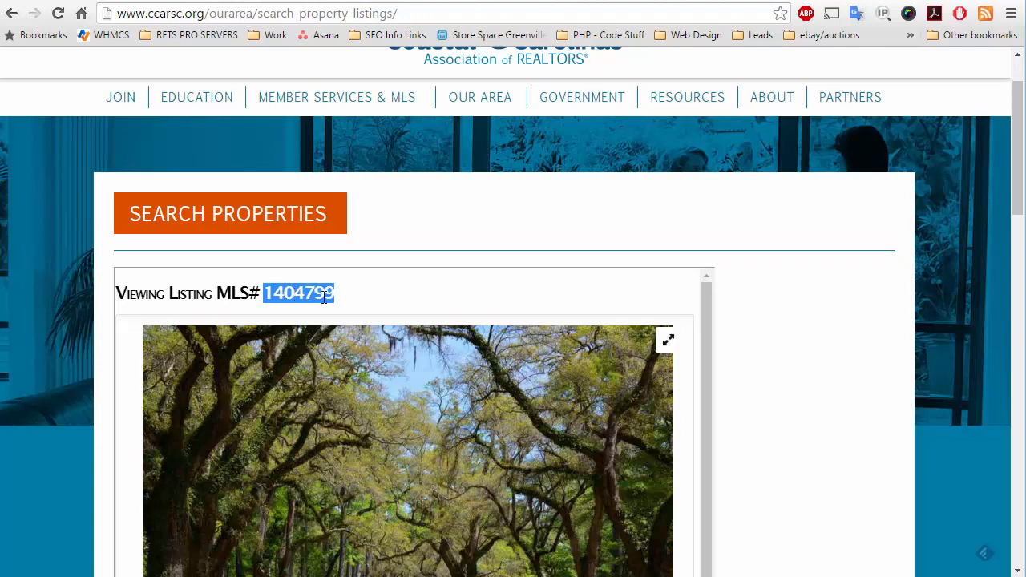
key(ctrl+Tab)
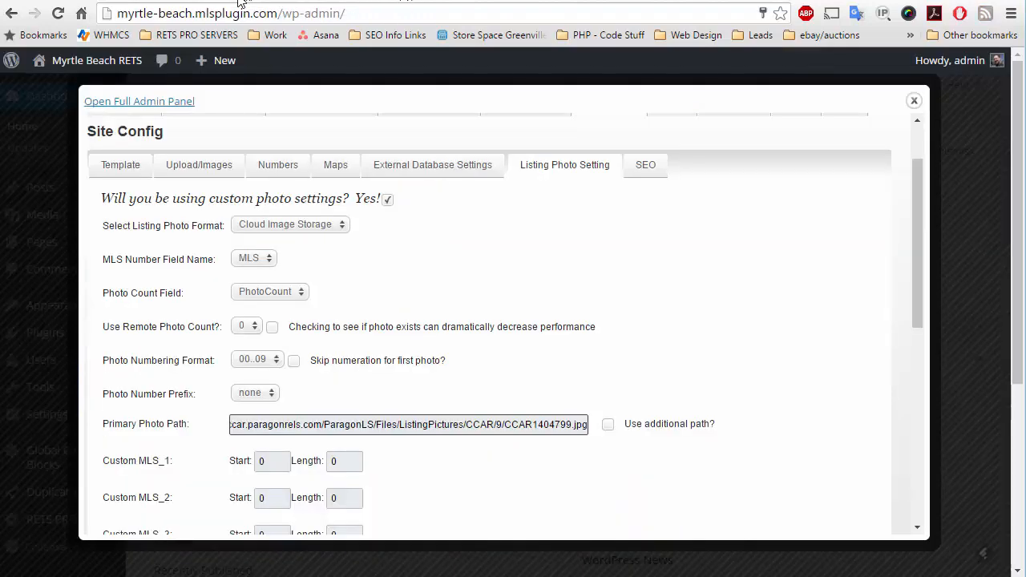
mouse_move(408, 424)
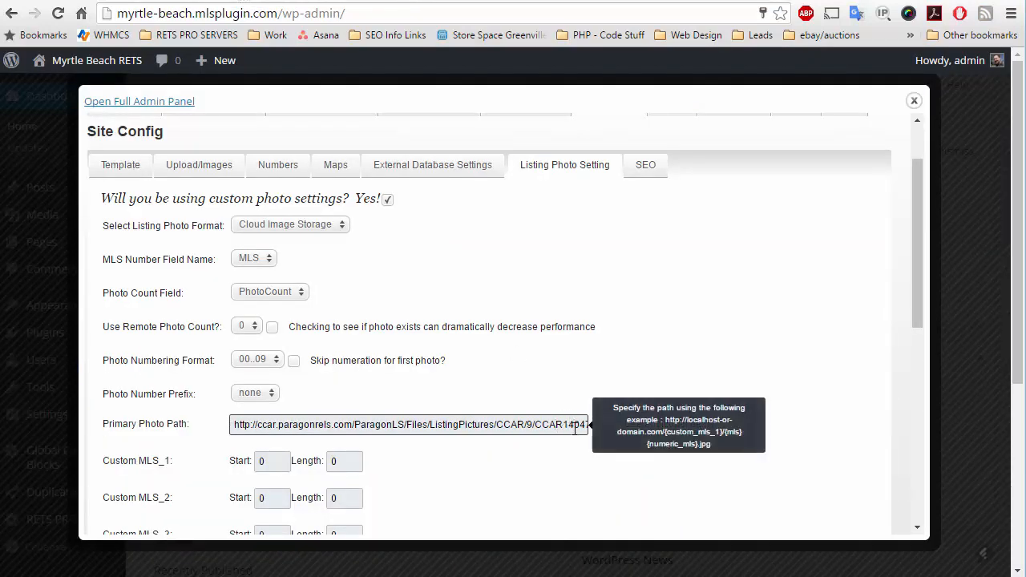
drag(565, 424, 572, 425)
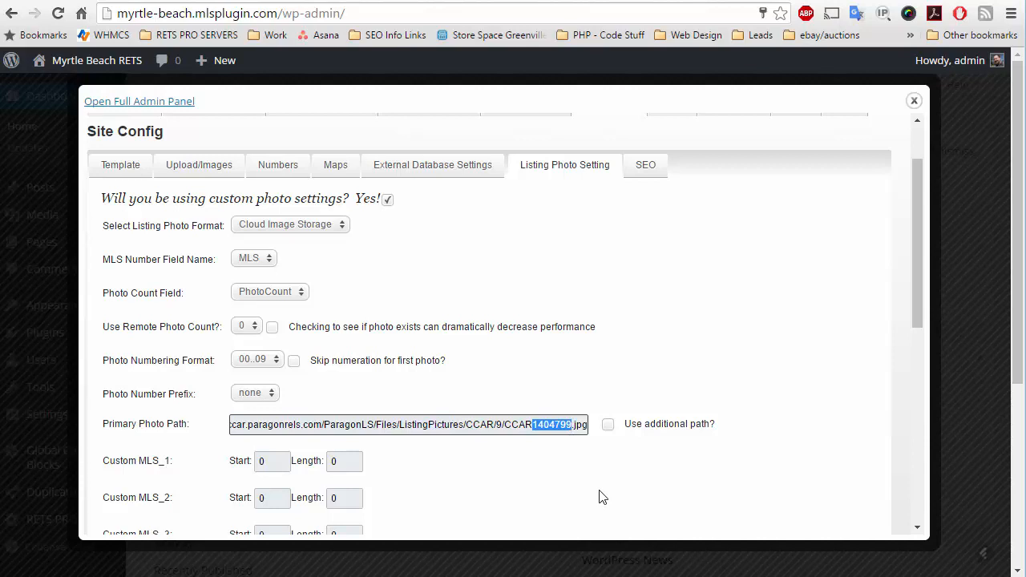
text({)
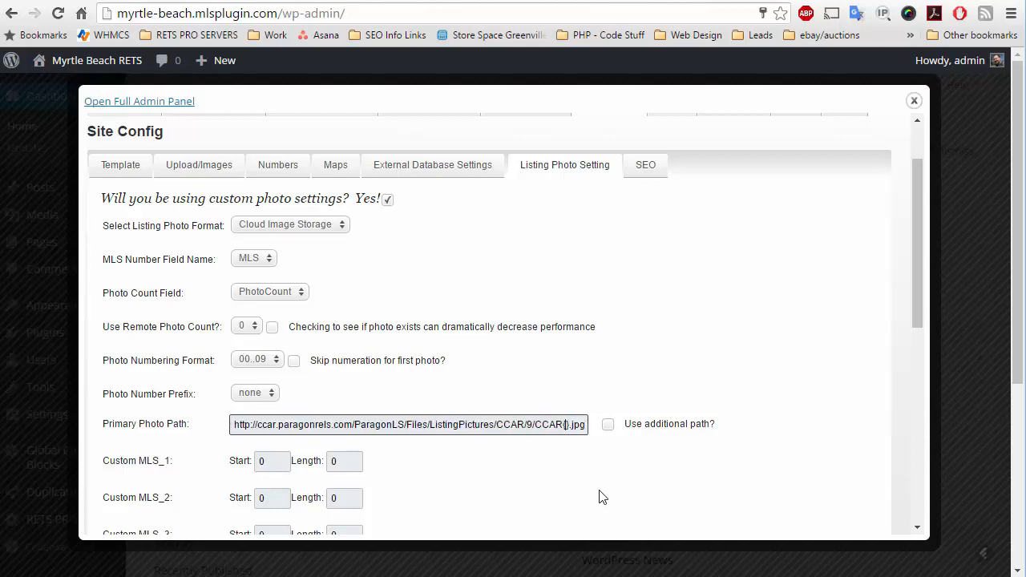
text(mls)
Step: Swap the '9' folder after CCAR/ in the Primary Photo Path for a {custom_mls_1 tag
key(BackSpace)
text({)
text(c)
text(ustom)
text(_mls)
text(_1)
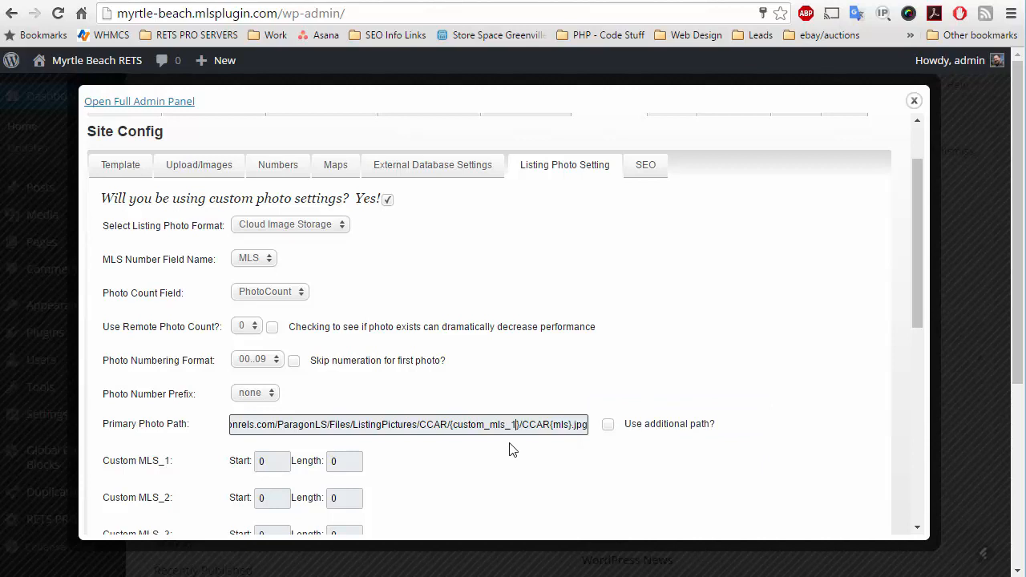
click(518, 424)
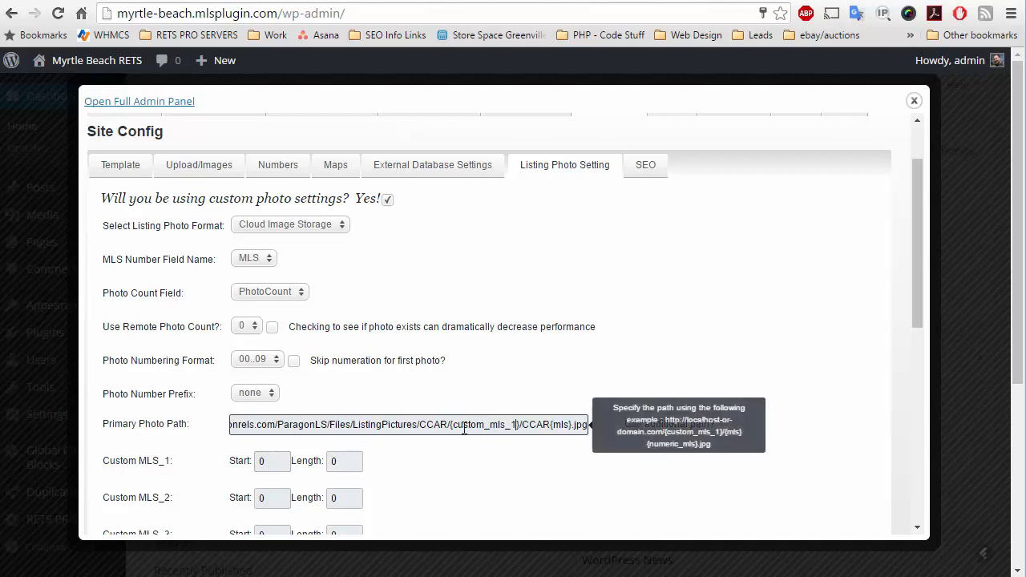
scroll(232, 461, down, 1)
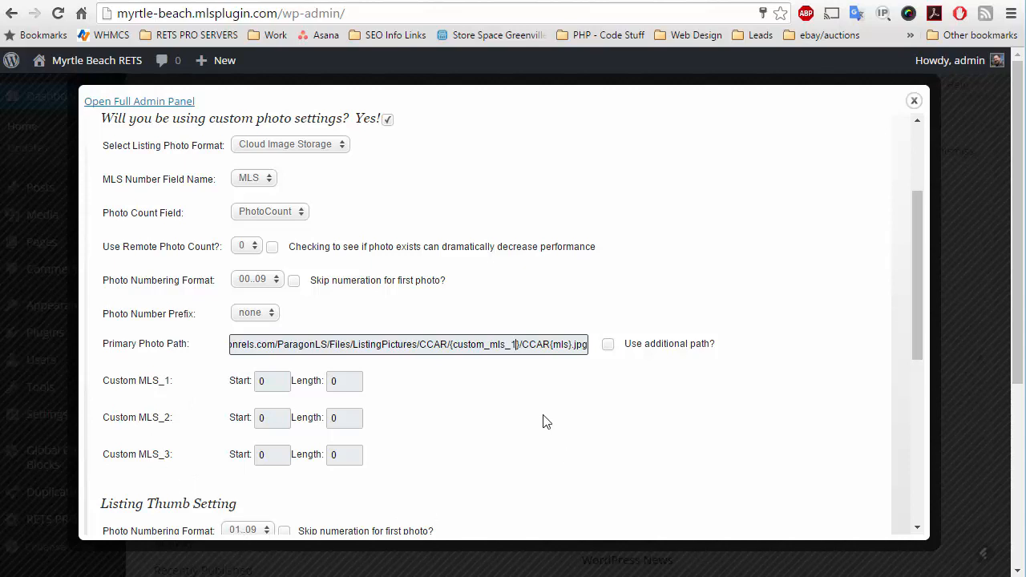
click(516, 344)
mouse_move(522, 351)
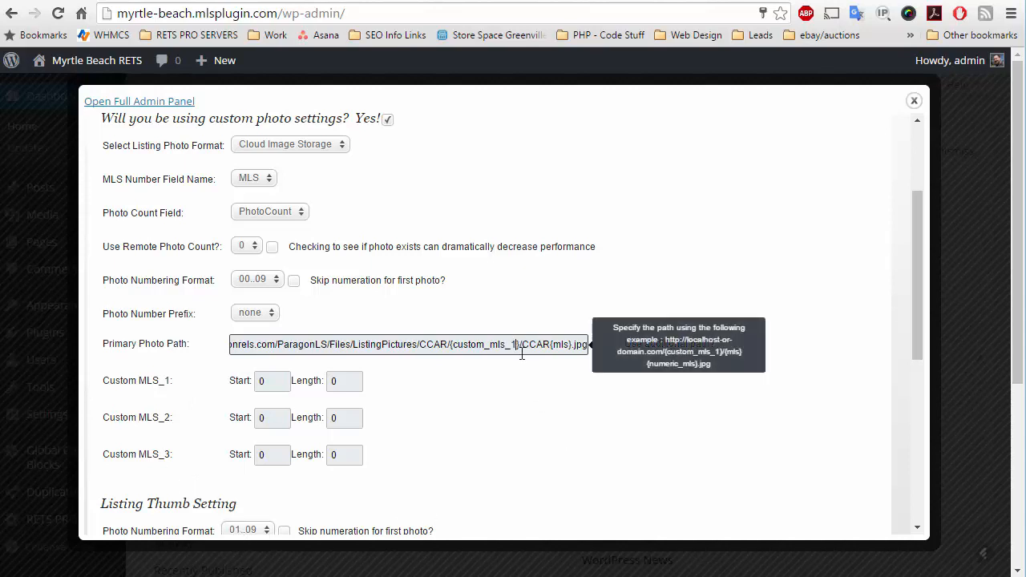
Step: Close the {custom_mls_1} tag and set Custom MLS_1 to Start -1 and Length 1
key(BackSpace)
text(})
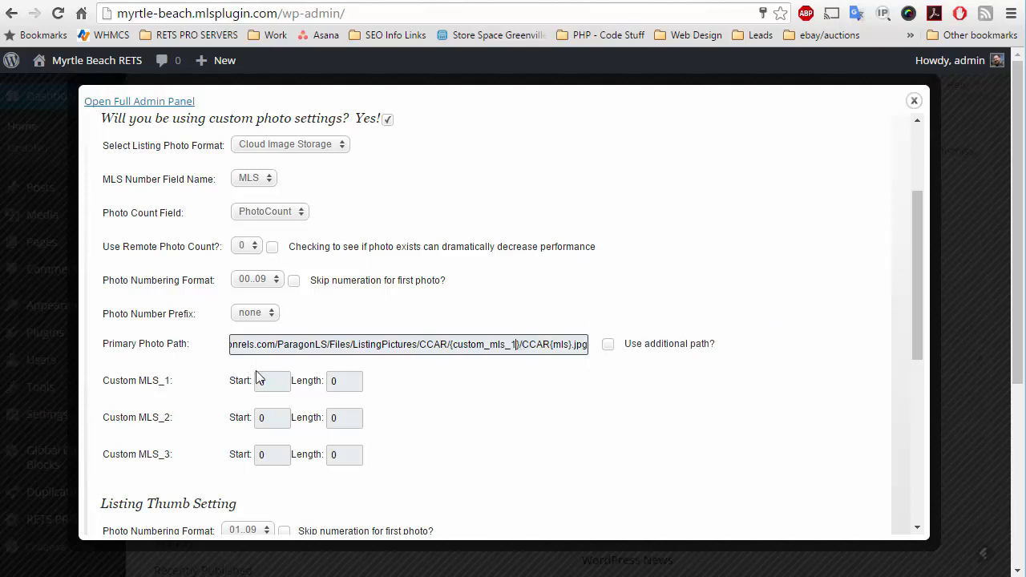
drag(277, 385, 246, 387)
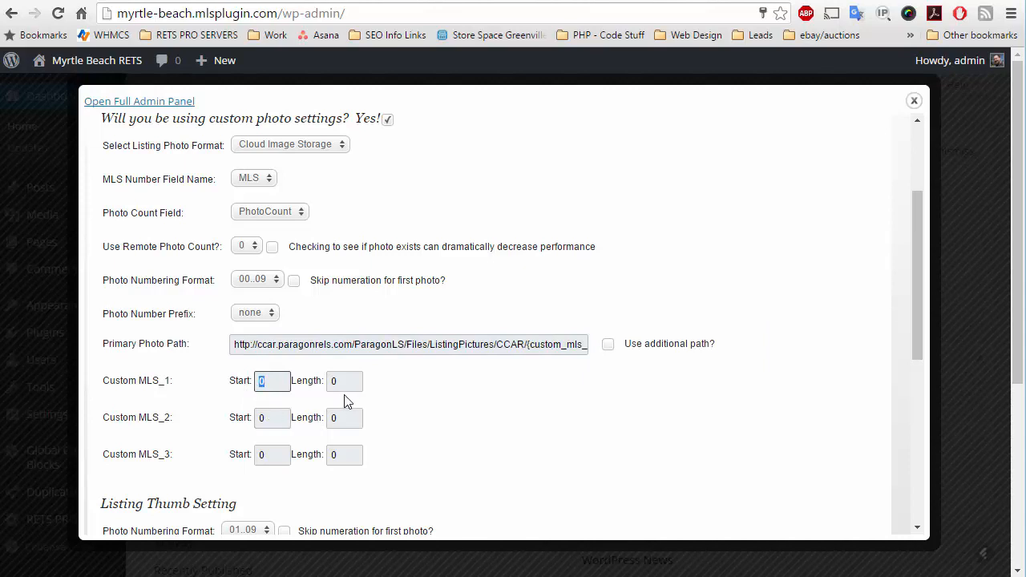
drag(343, 382, 328, 381)
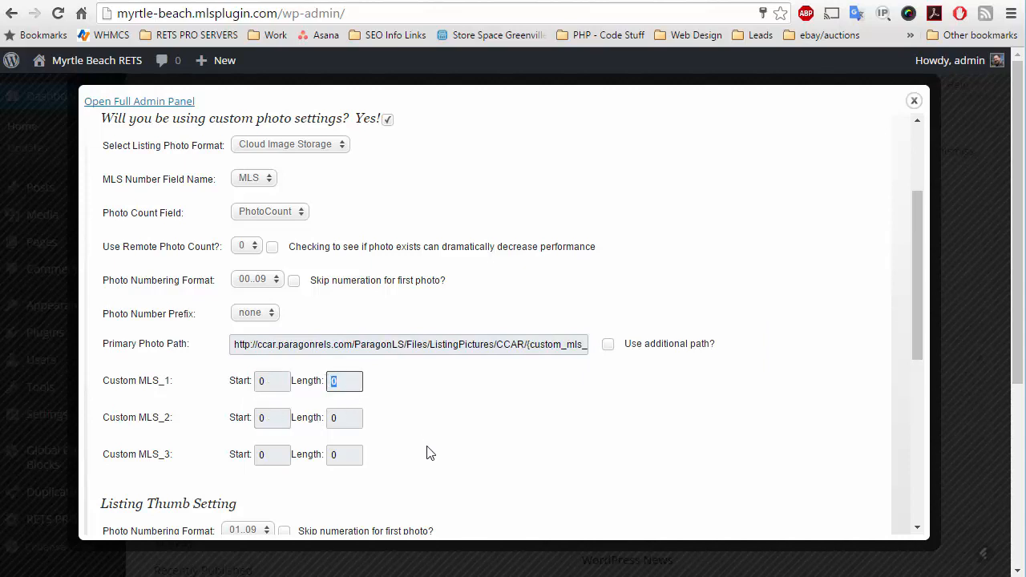
text(1)
drag(276, 381, 241, 374)
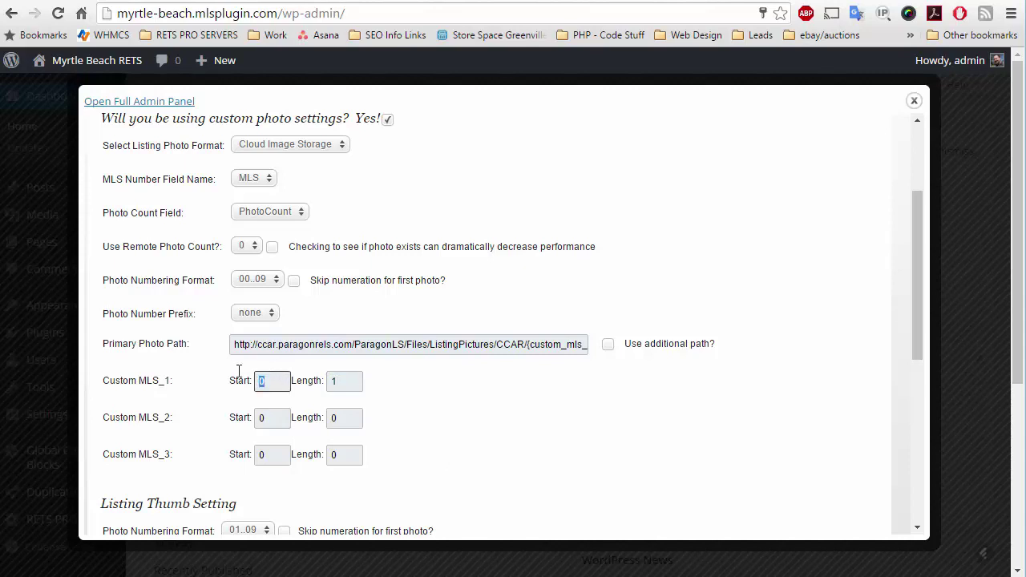
text(-1)
click(261, 409)
click(342, 381)
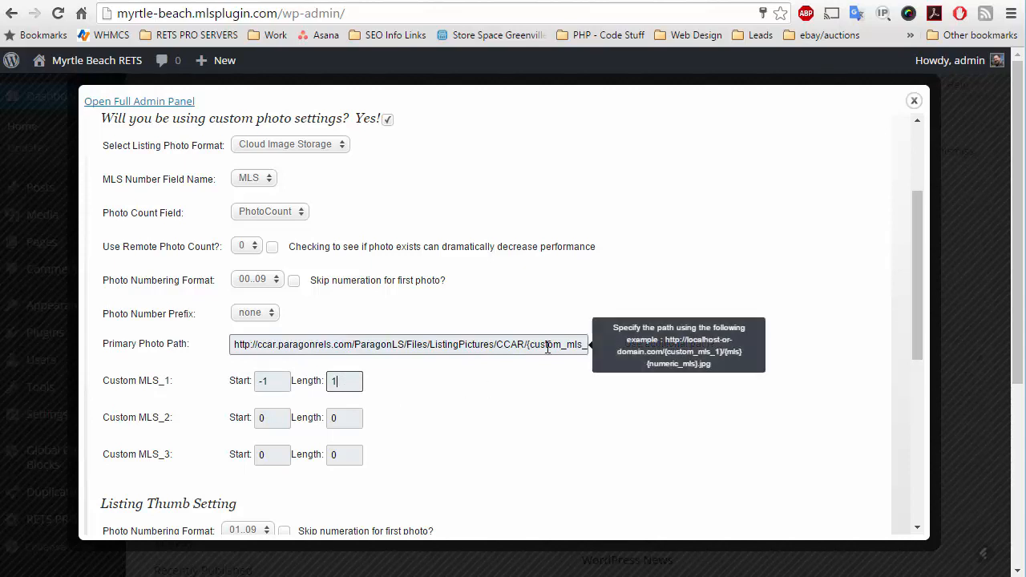
Step: Complete the tag before .jpg so the Primary Photo Path ends in CCAR{mls}{numeric_mls}.jpg
drag(546, 344, 642, 340)
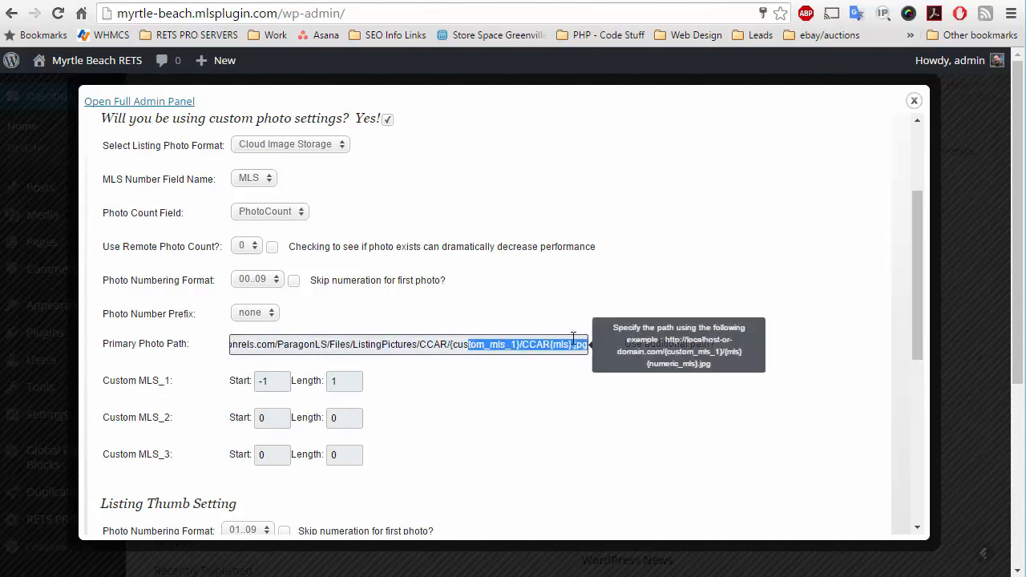
click(570, 345)
text({nu)
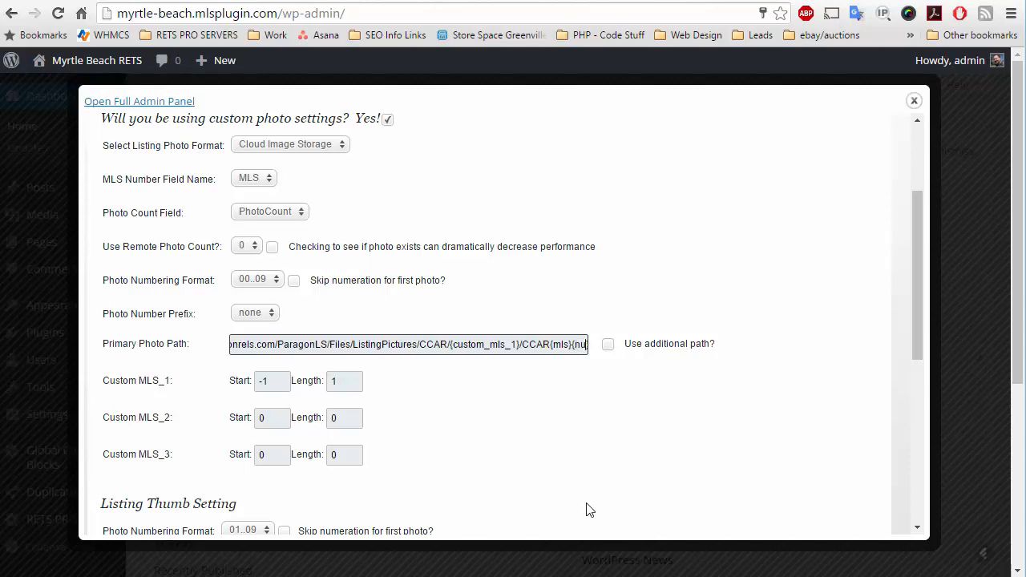
key(Right)
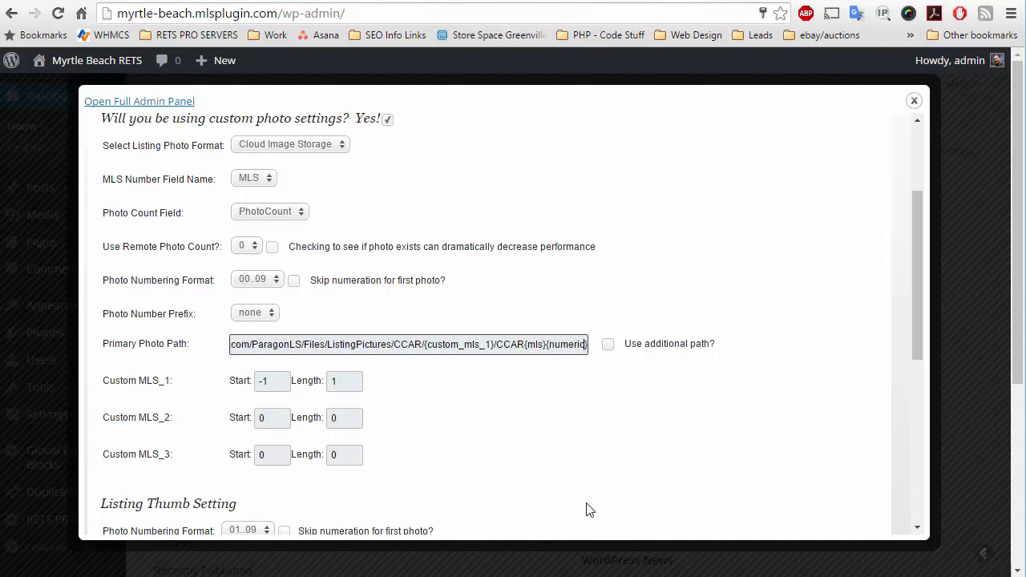
text(_)
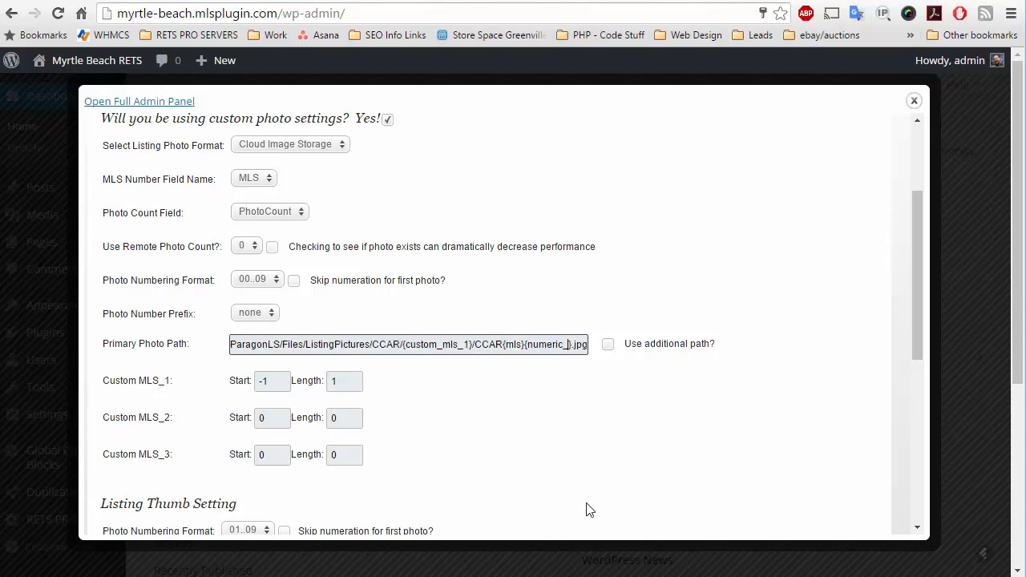
text(mls)
drag(526, 344, 588, 340)
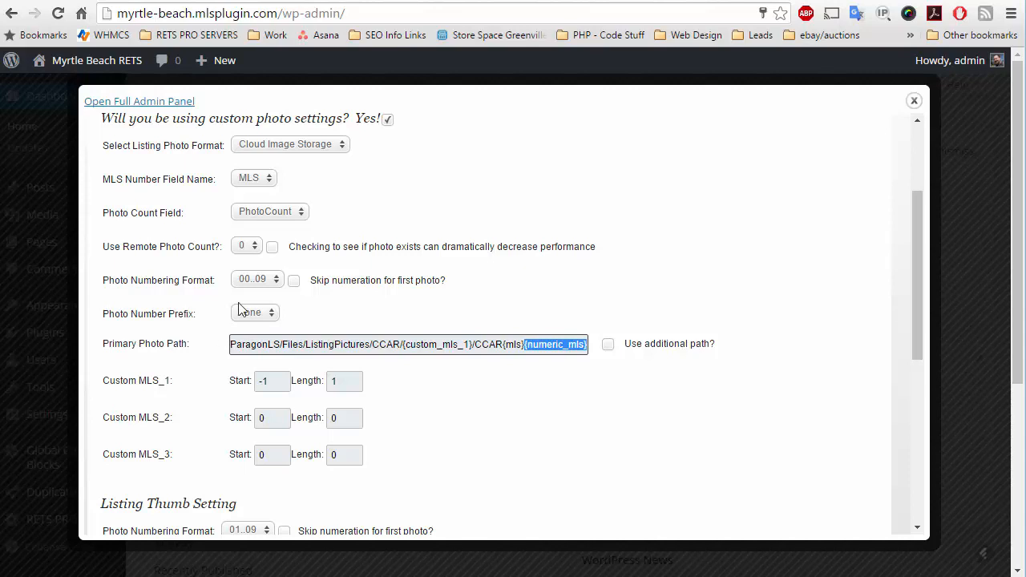
Step: Set Photo Numbering Format to a..z and enable 'Skip numeration for first photo?', checking against the sample photo URL
click(257, 280)
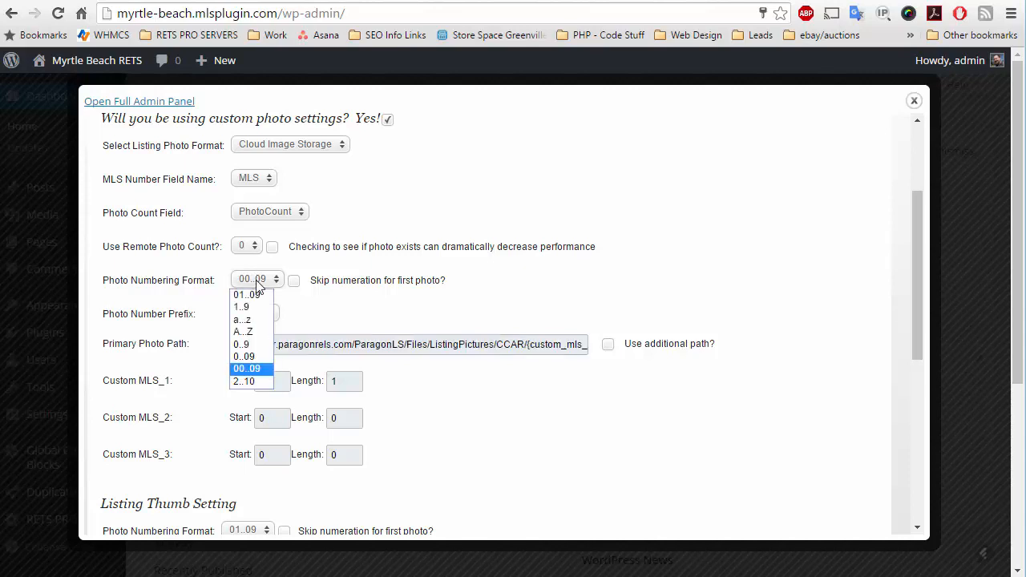
click(257, 322)
mouse_move(408, 344)
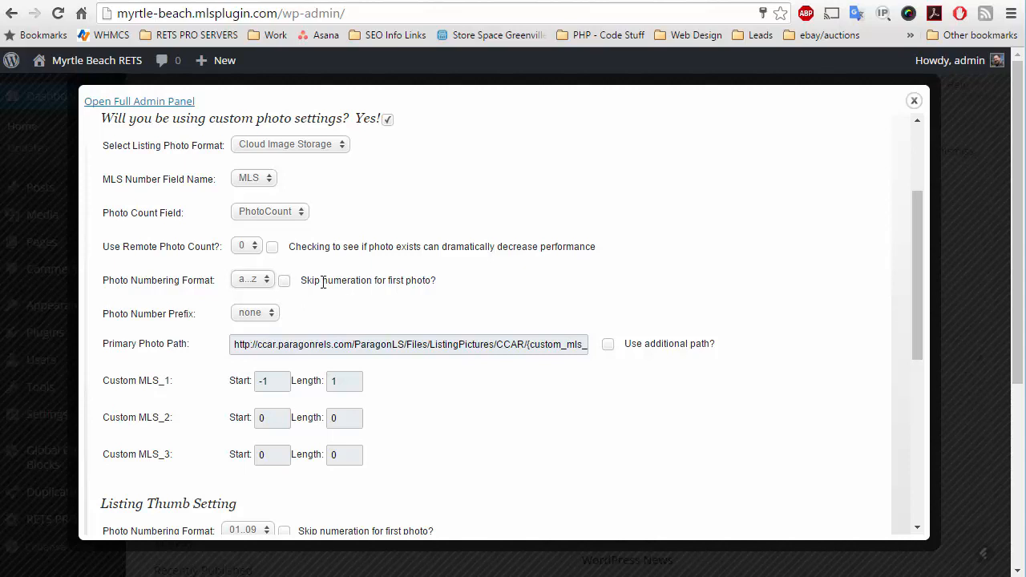
click(544, 2)
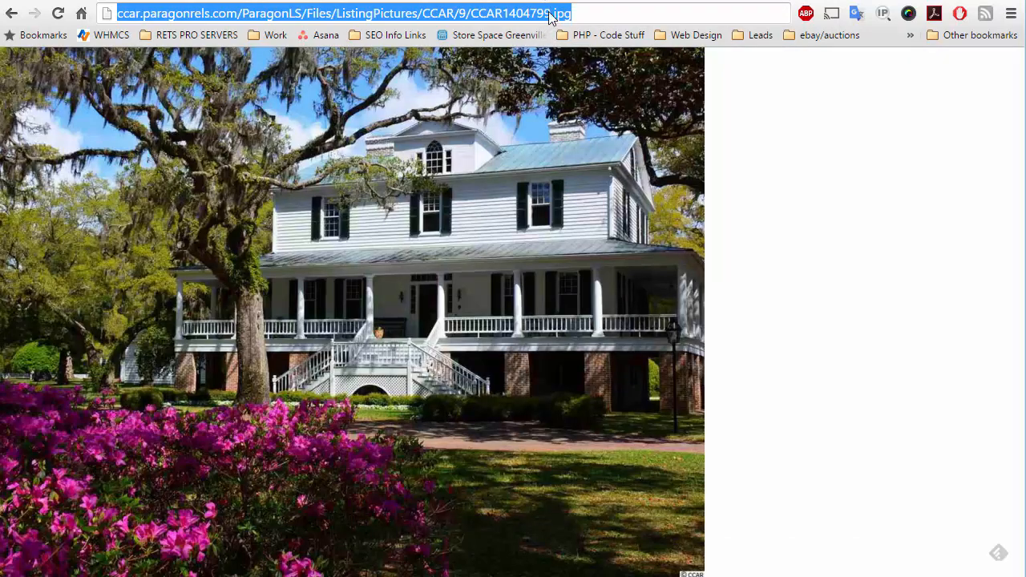
click(552, 14)
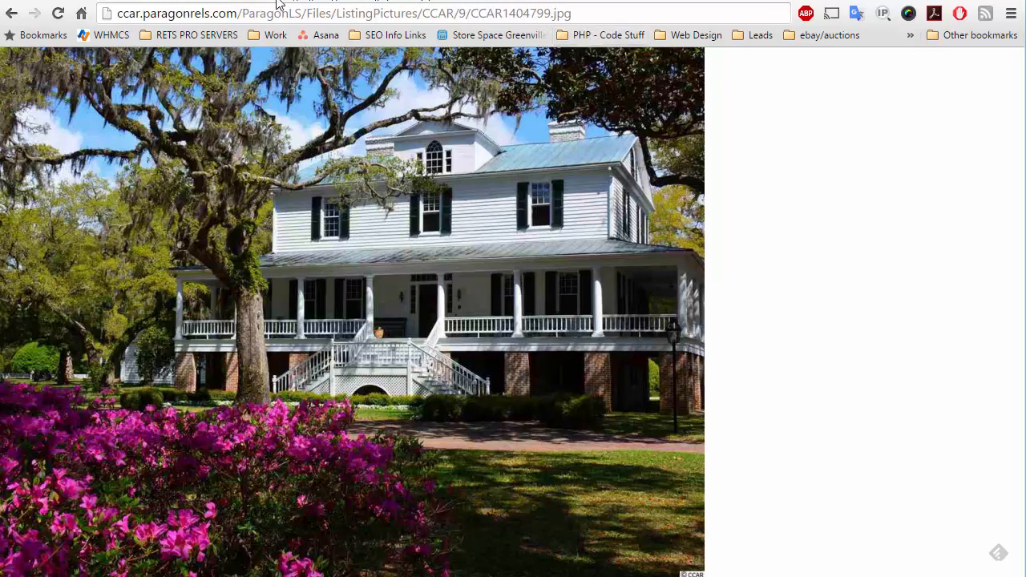
click(243, 2)
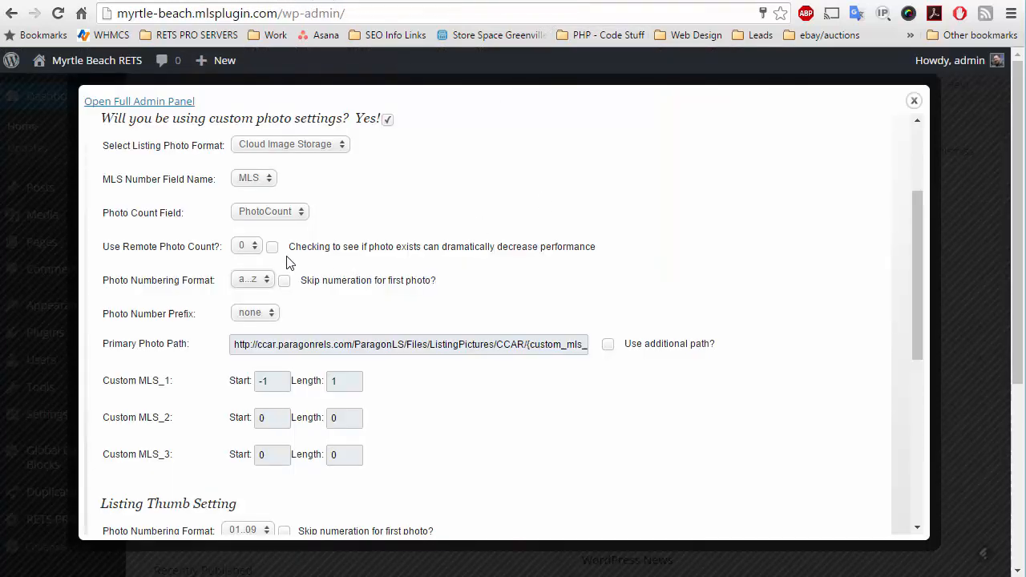
click(285, 281)
click(626, 1)
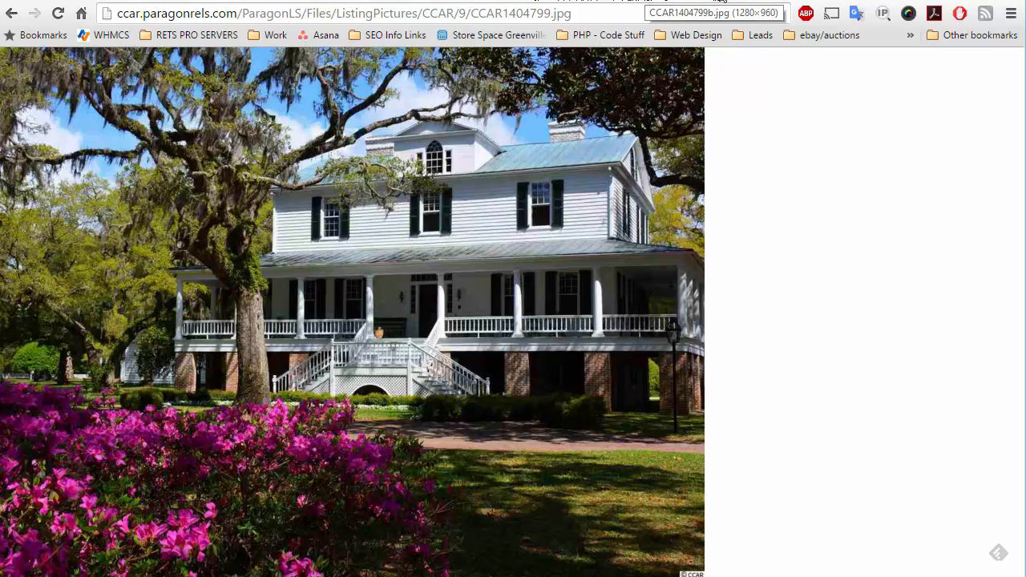
Step: Back in the photo settings, review the Photo Number Prefix choices and keep 'none'
click(362, 2)
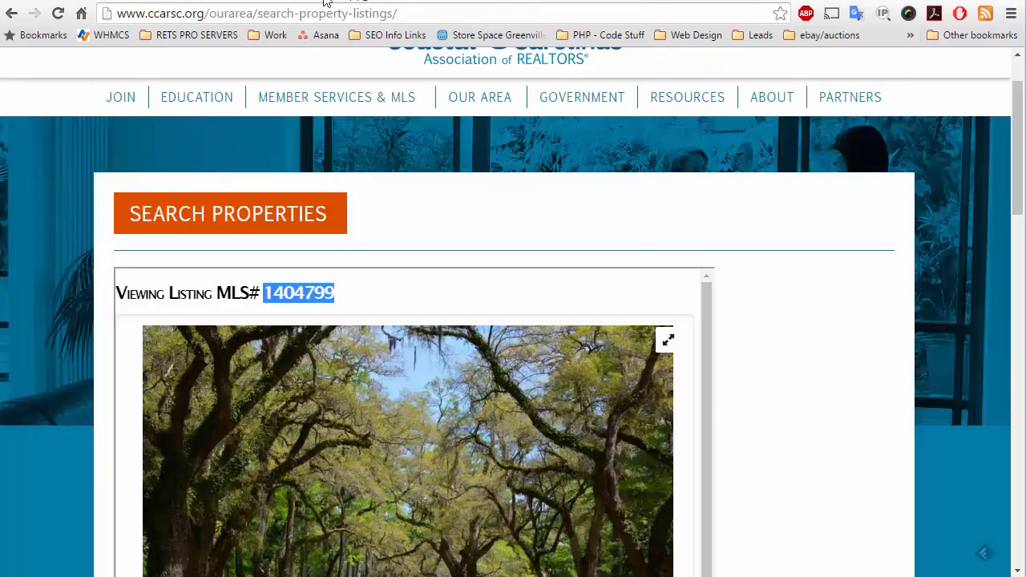
click(230, 2)
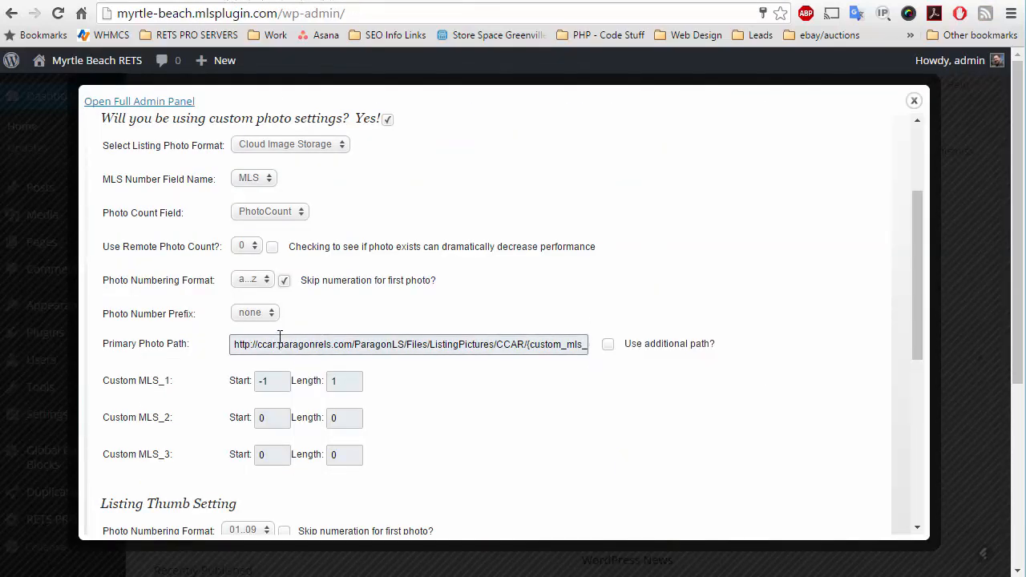
click(249, 314)
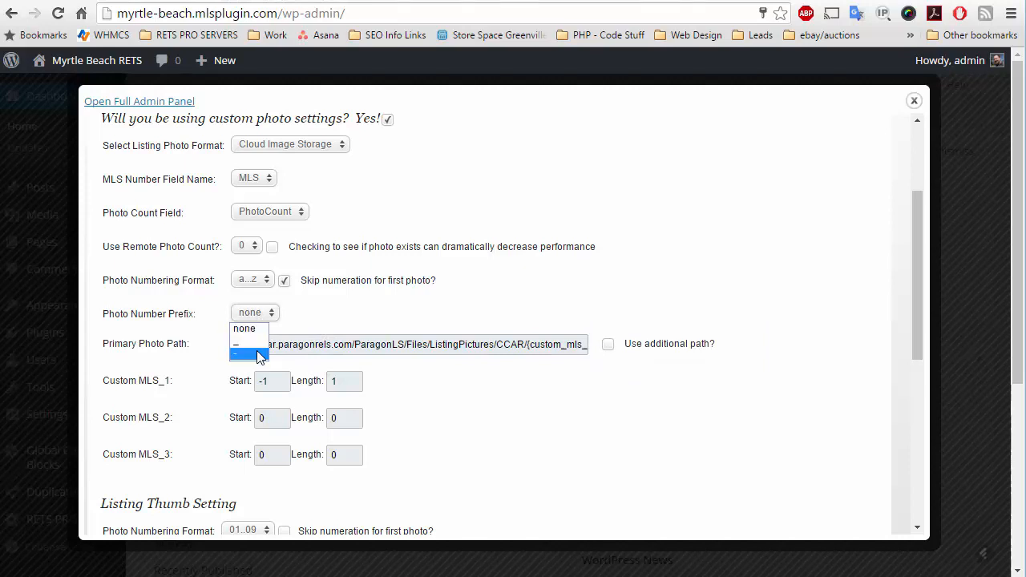
click(261, 312)
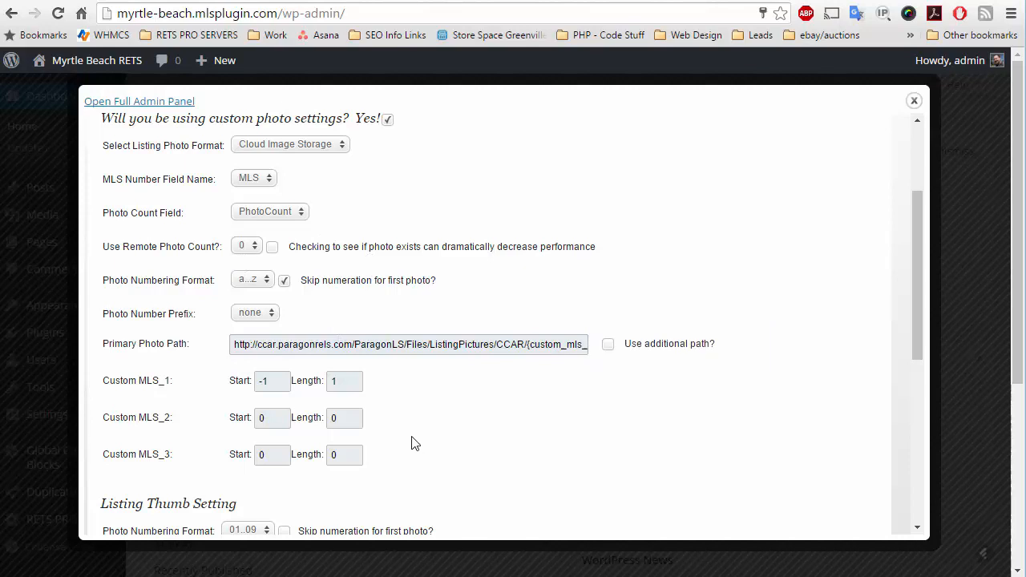
click(253, 282)
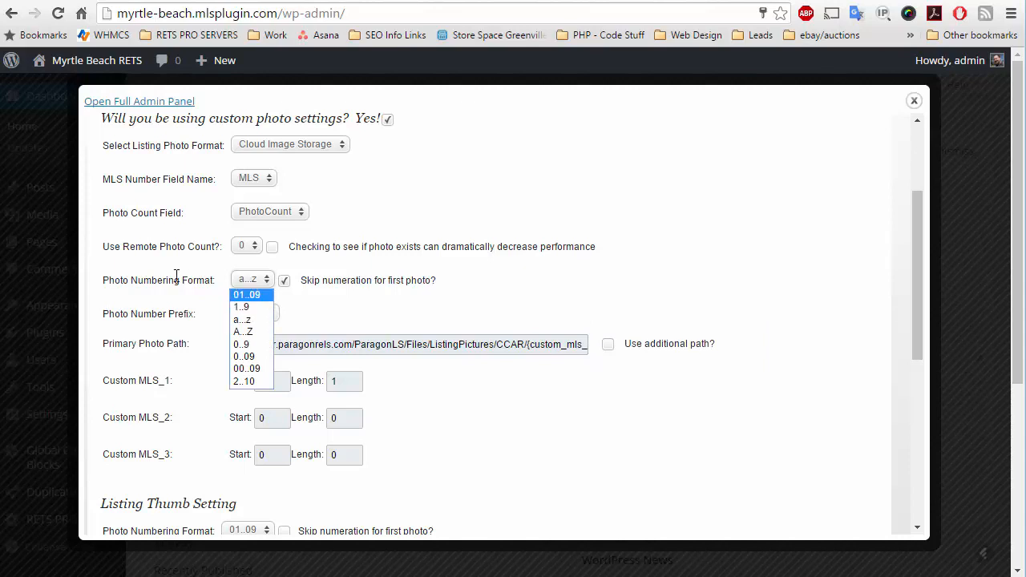
click(325, 293)
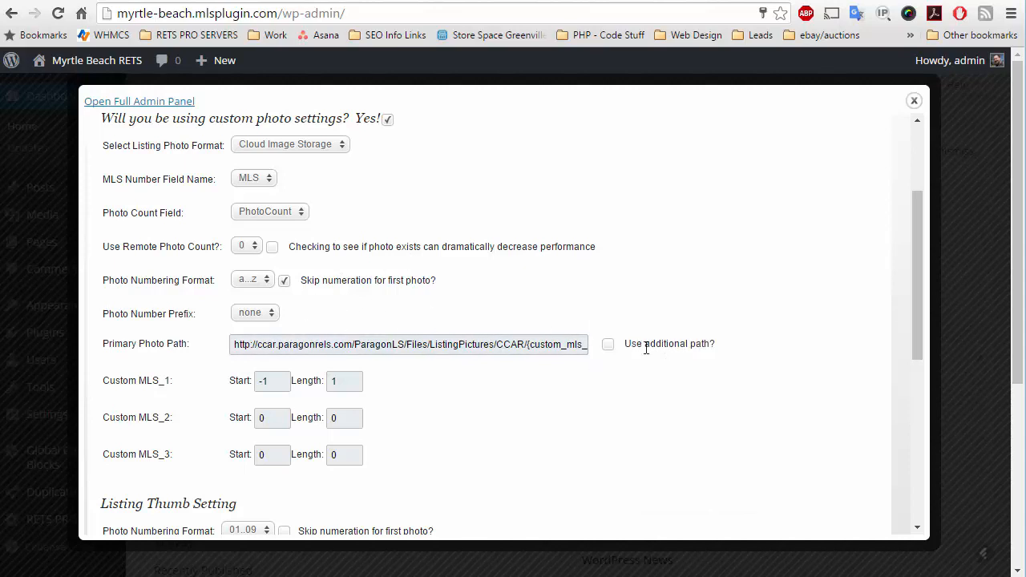
click(608, 345)
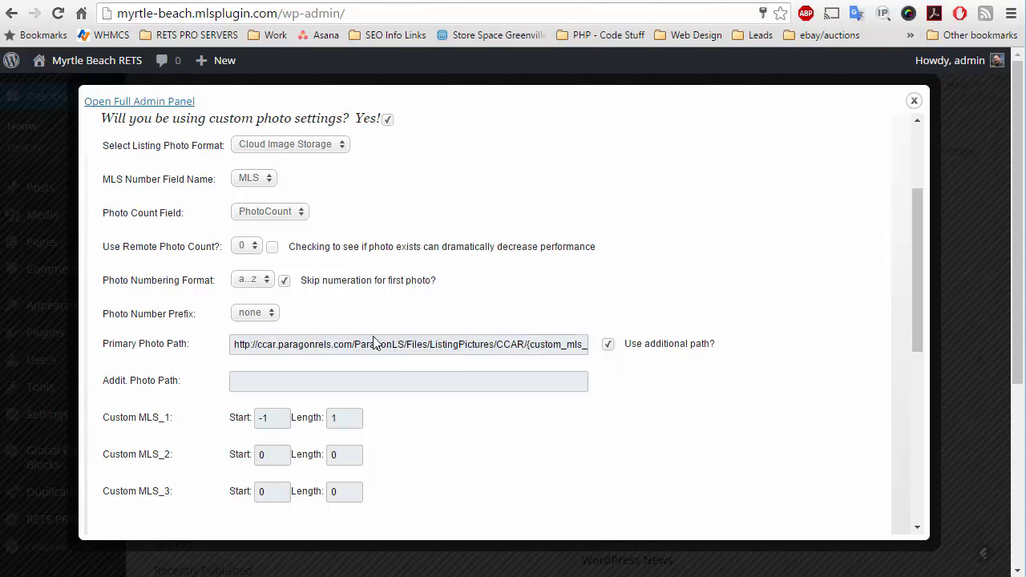
click(434, 382)
click(608, 345)
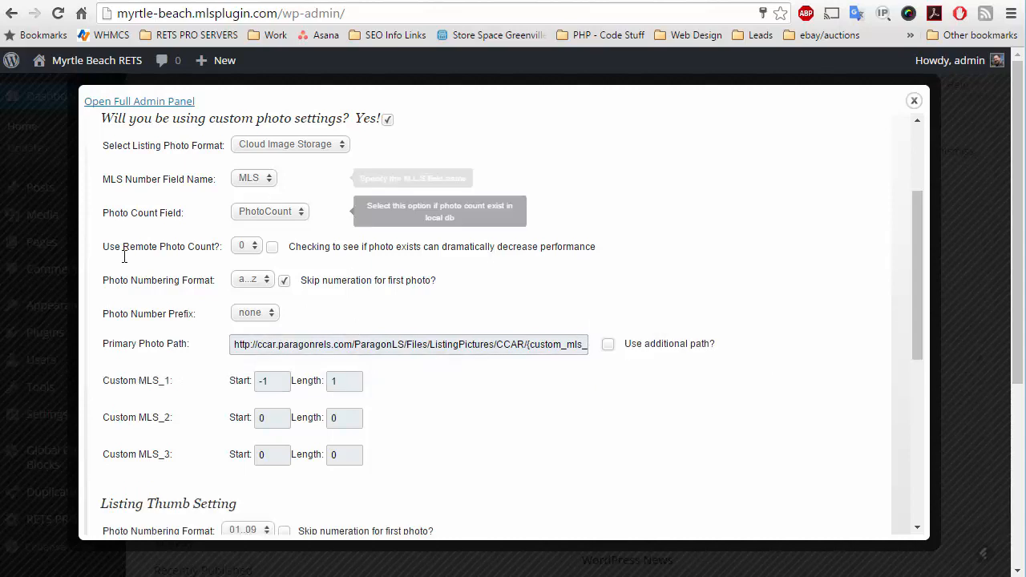
scroll(529, 190, down, 4)
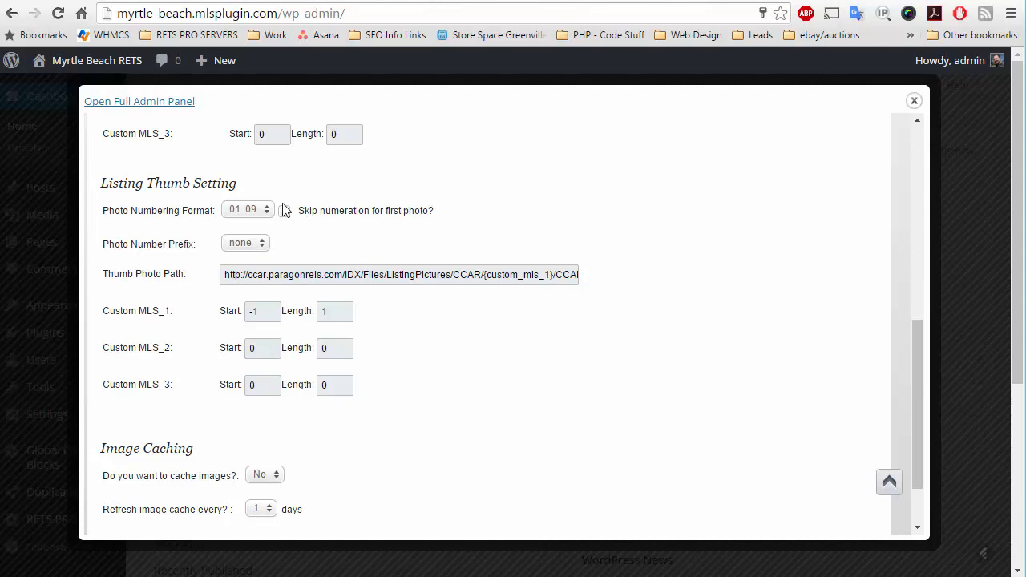
click(507, 2)
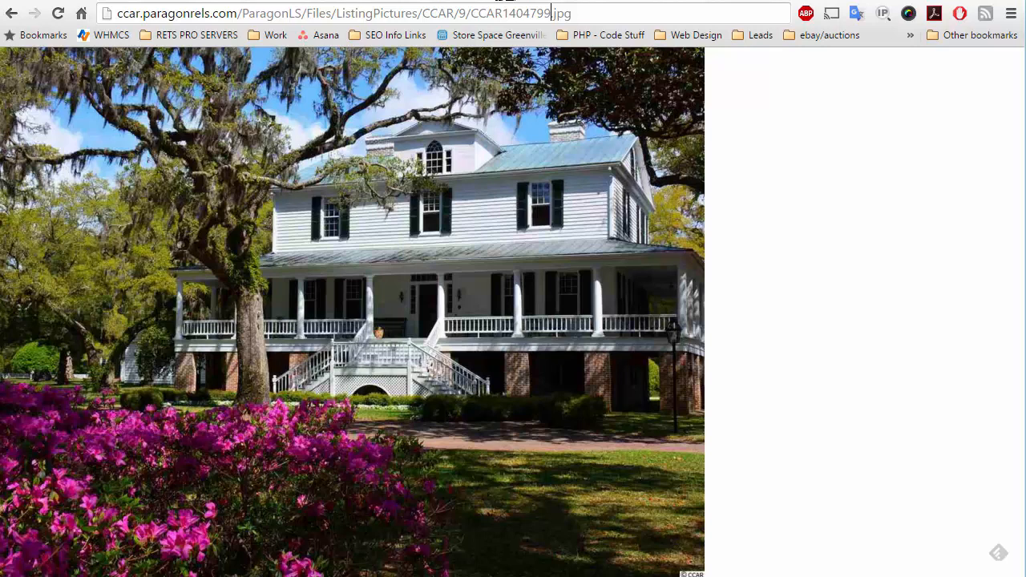
click(411, 3)
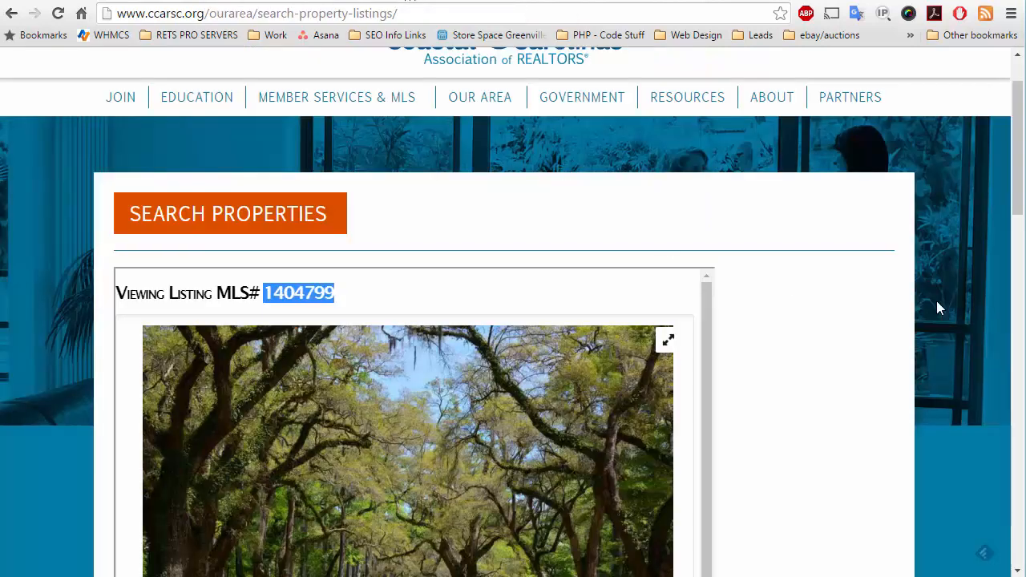
scroll(890, 304, down, 4)
scroll(826, 300, down, 1)
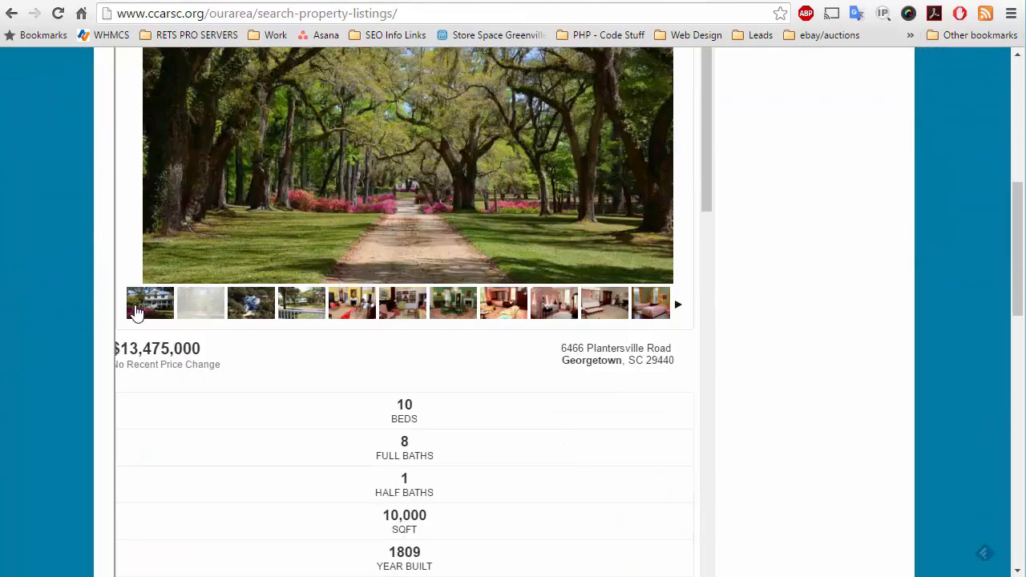
right_click(143, 312)
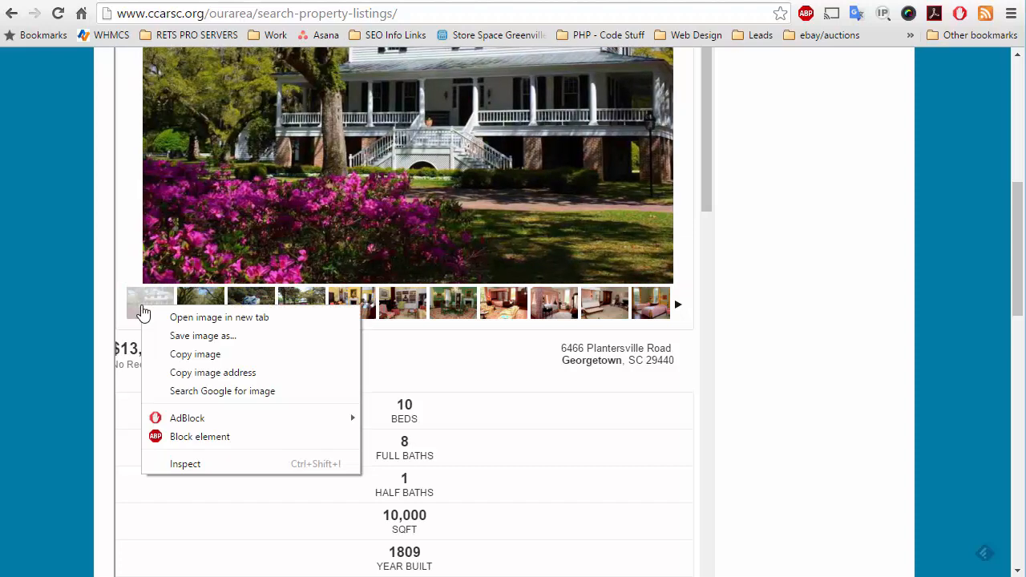
click(199, 322)
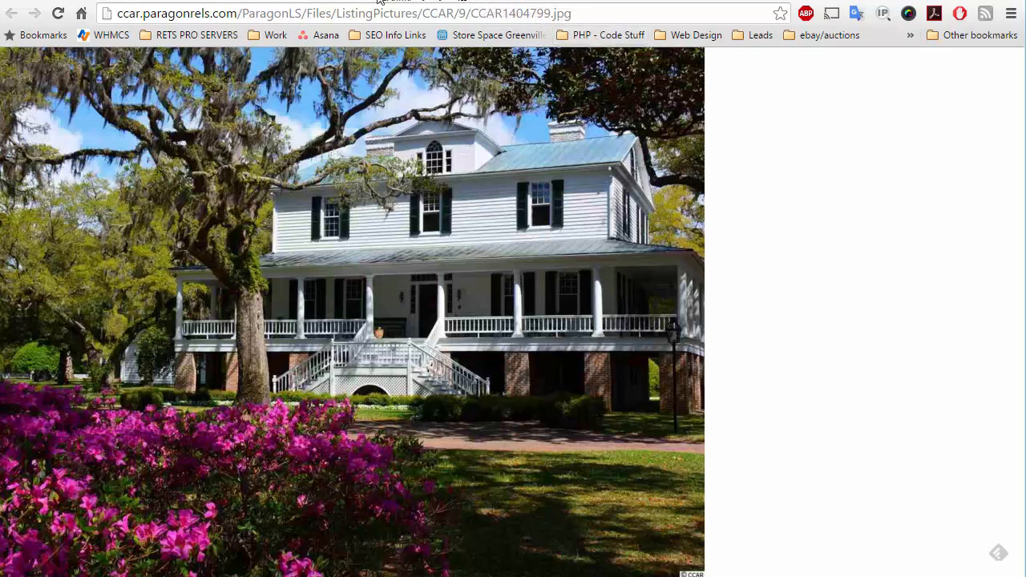
click(384, 3)
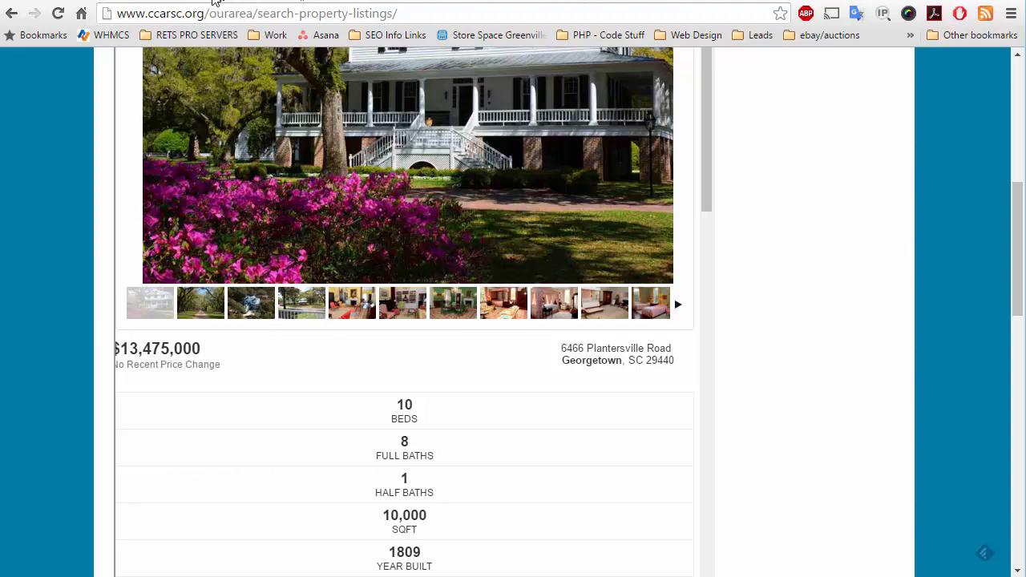
click(215, 2)
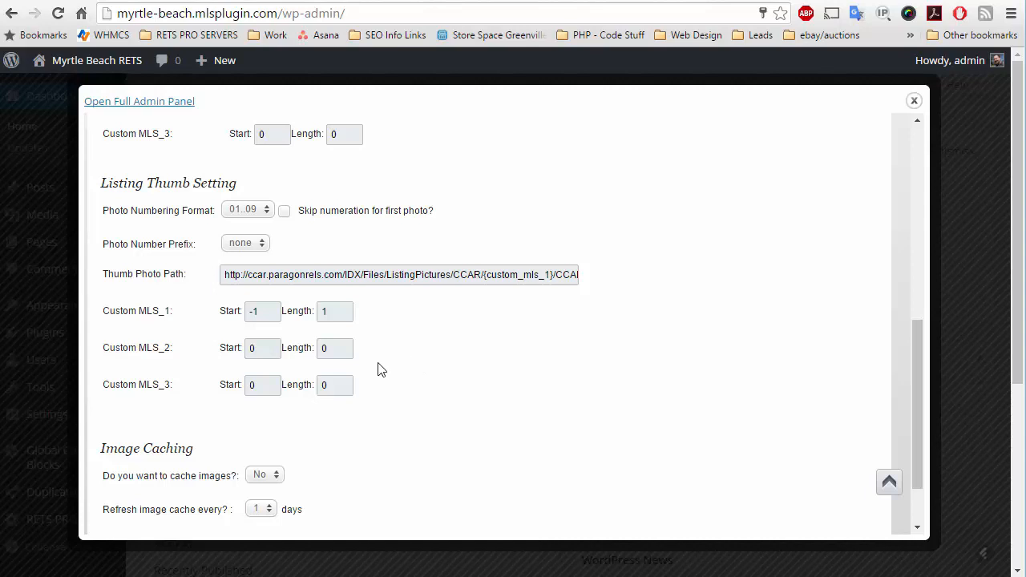
Step: Skip numbering for the first thumbnail photo and set 'Do you want to cache images?' to Yes
click(286, 211)
click(311, 278)
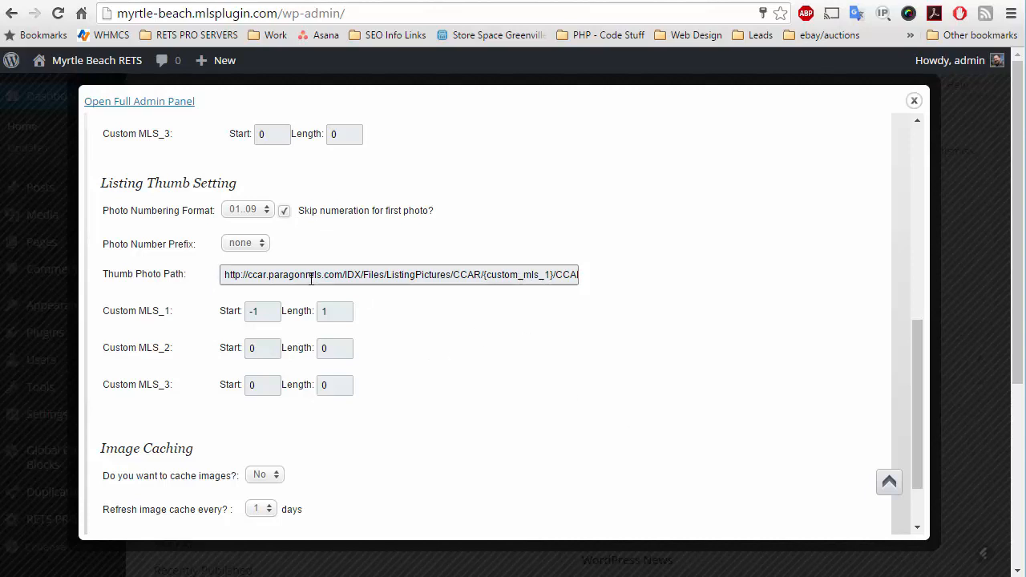
drag(506, 268, 580, 275)
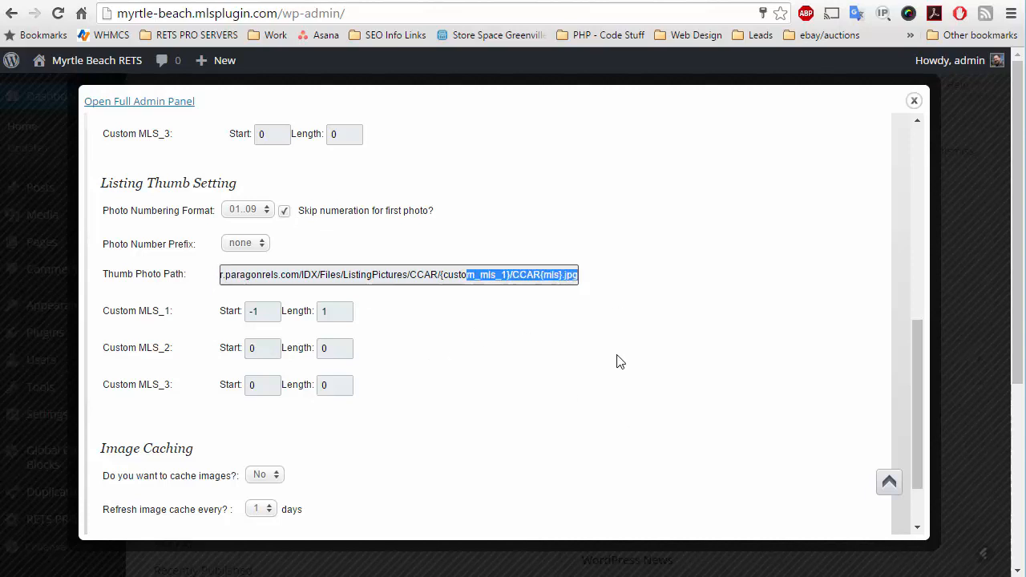
scroll(458, 385, down, 4)
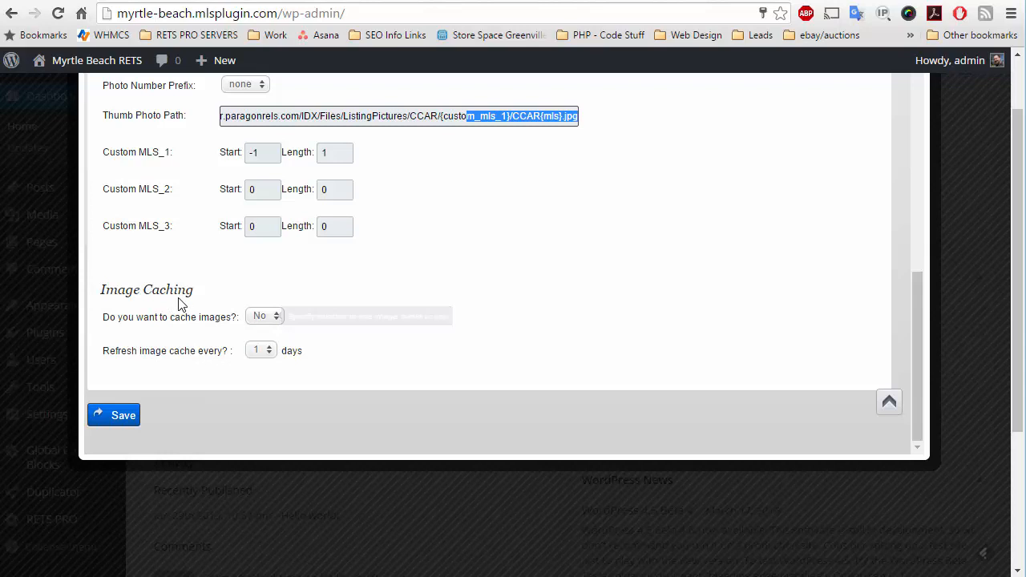
click(261, 319)
click(258, 344)
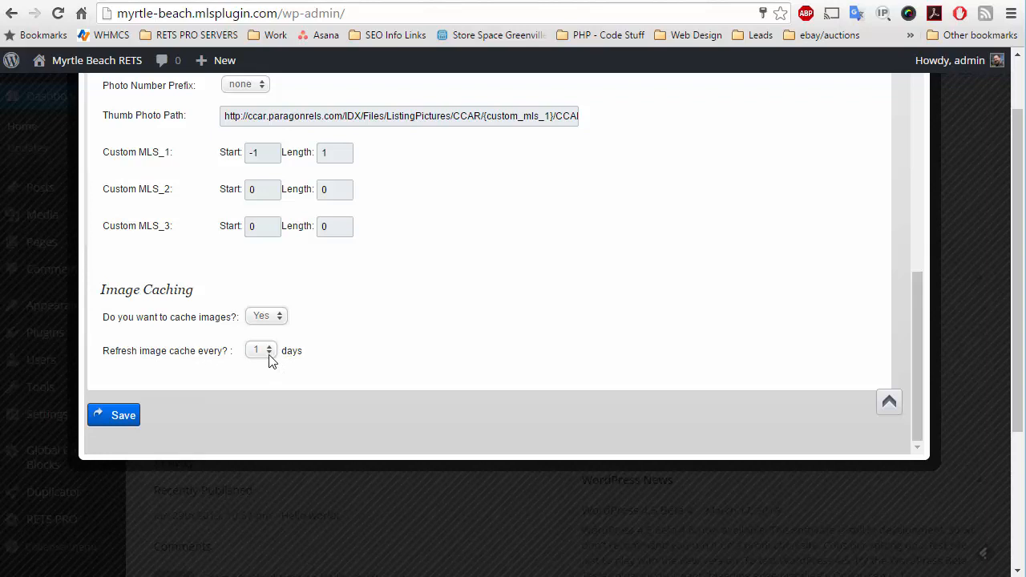
click(270, 359)
click(258, 533)
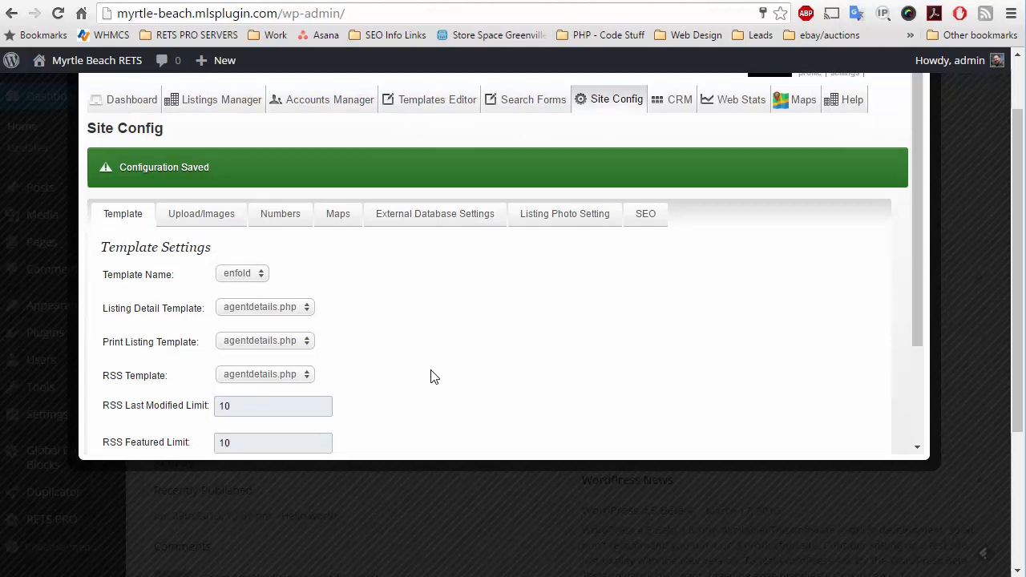
scroll(439, 371, down, 3)
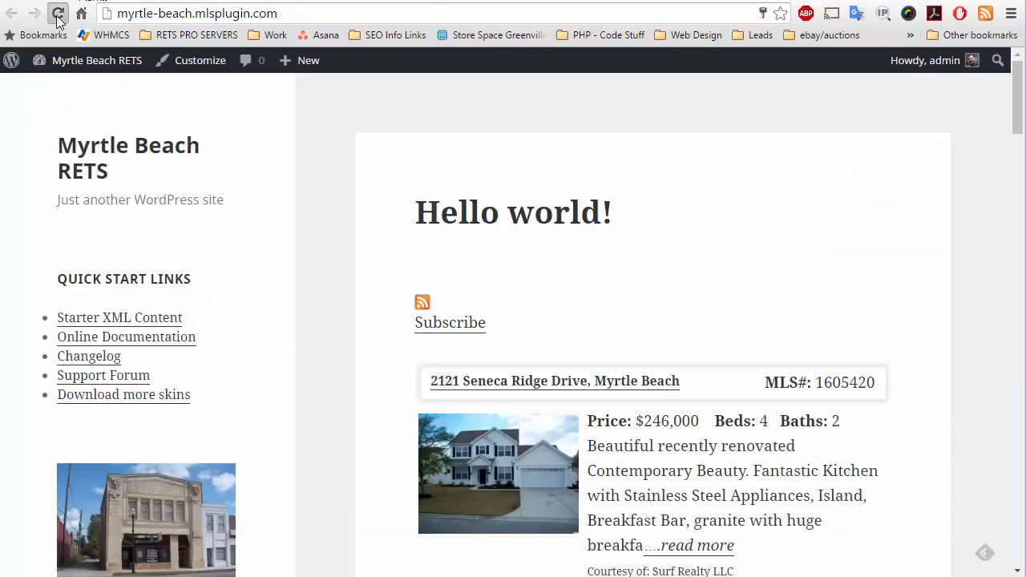
Step: Reload the listing page and view the MLS# 1605420 house photo in its own tab
click(58, 15)
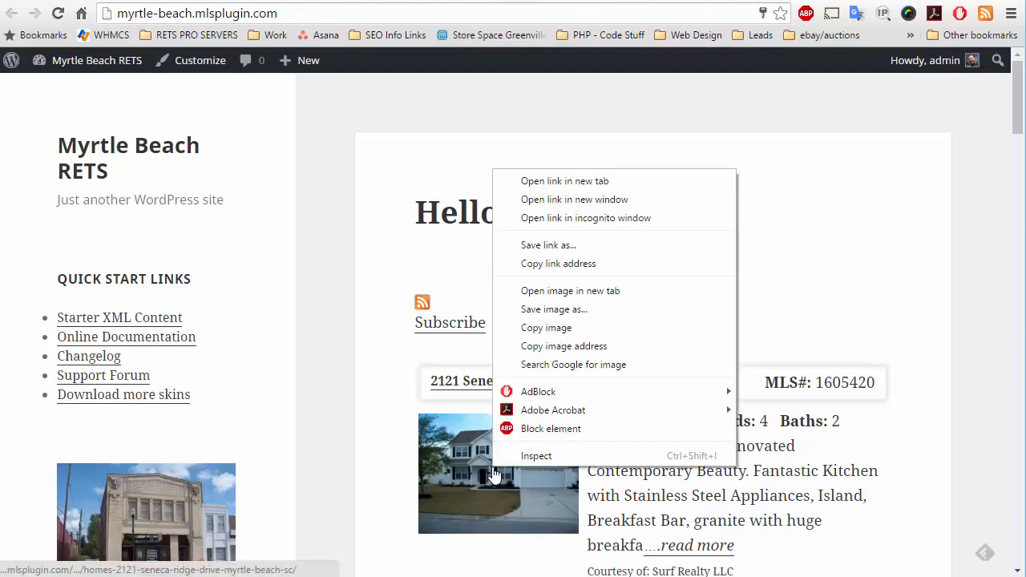
right_click(494, 473)
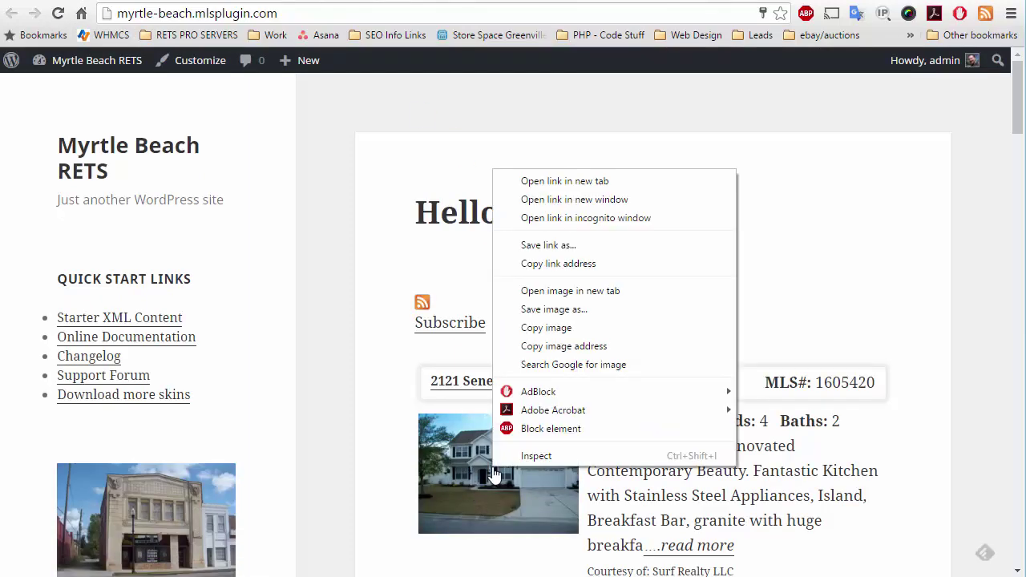
click(551, 291)
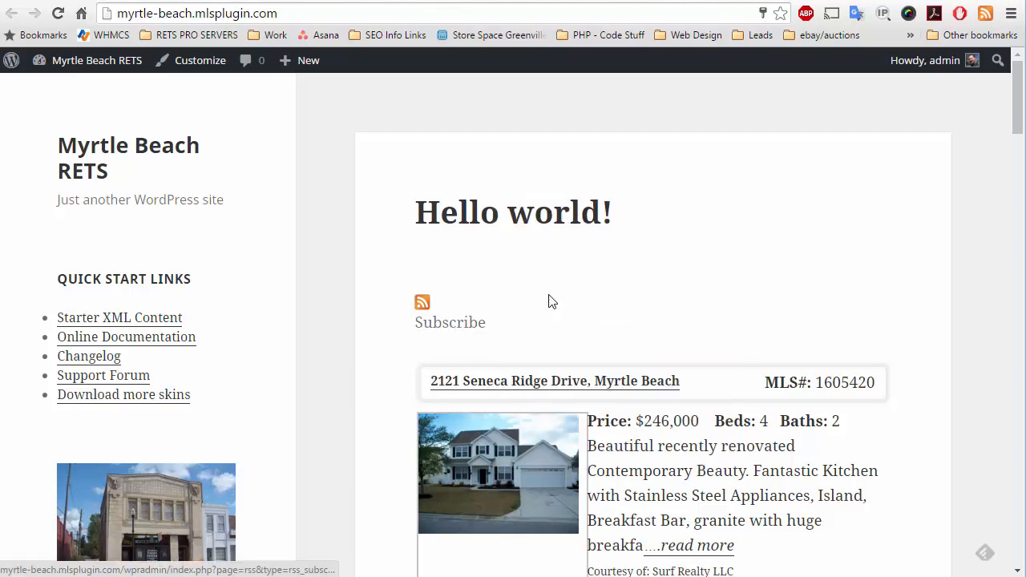
click(194, 2)
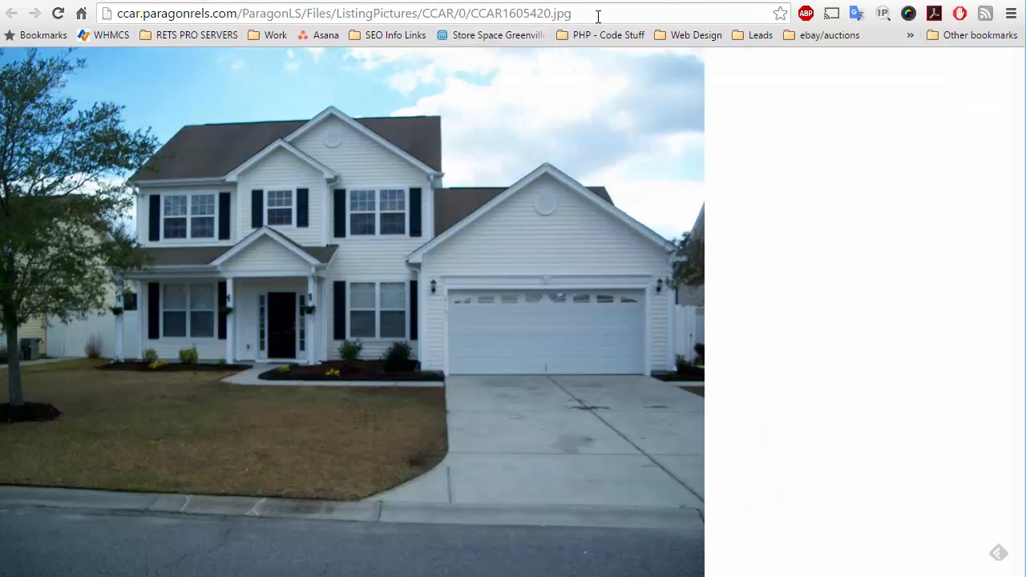
Step: Inspect the Paragon photo address, noting the CCAR folder digit and file-name ending, then return to the site
drag(598, 16, 283, 14)
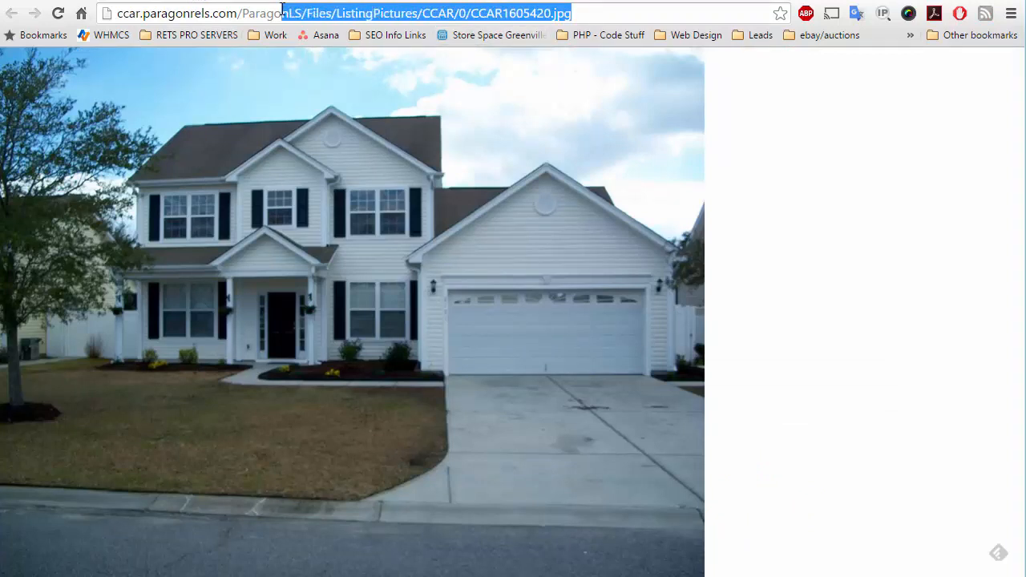
click(465, 13)
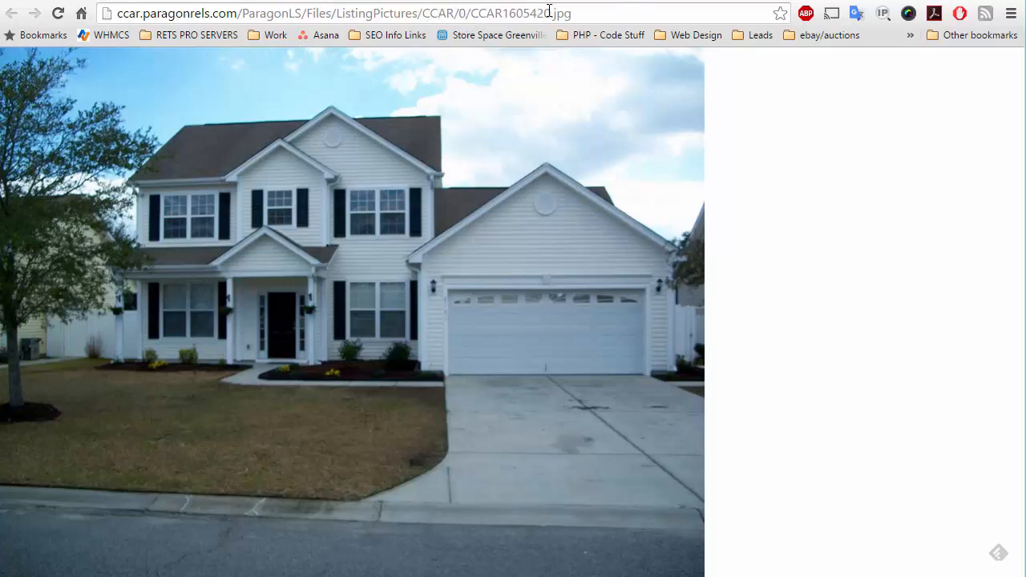
drag(551, 13, 544, 13)
drag(466, 13, 459, 13)
click(241, 2)
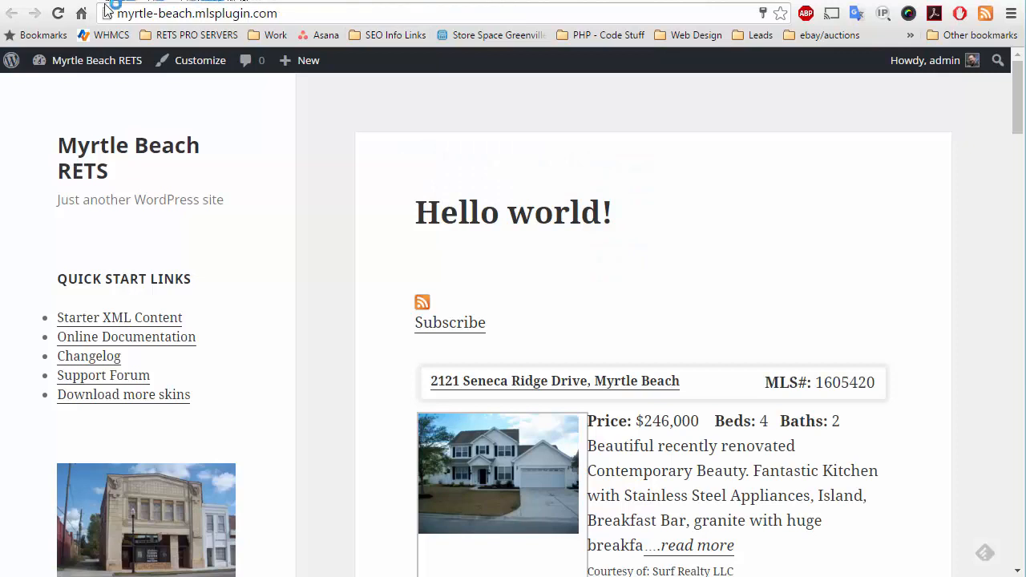
drag(880, 387, 870, 385)
click(871, 386)
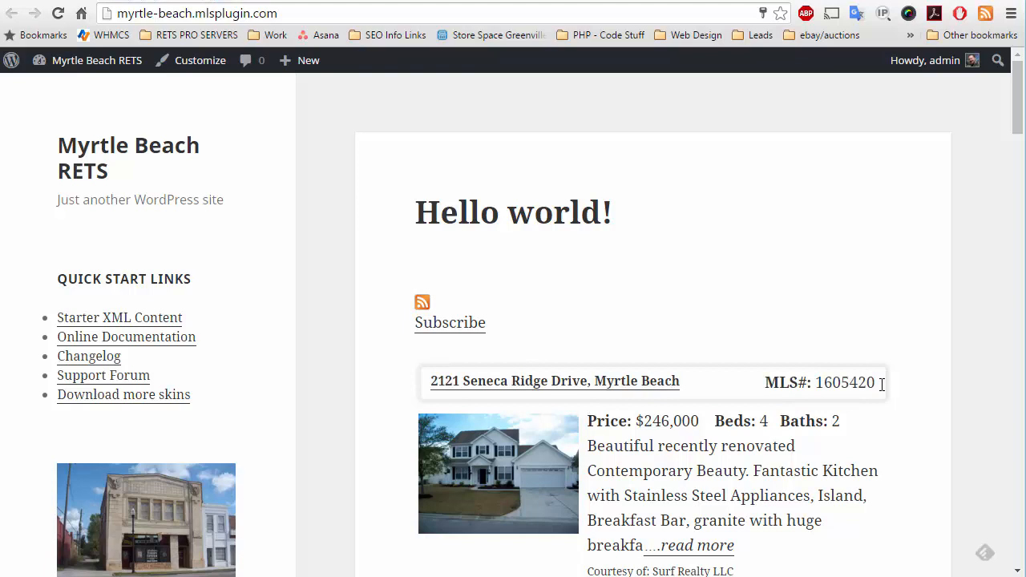
triple_click(882, 383)
click(878, 390)
mouse_move(878, 385)
mouse_down()
mouse_move(807, 382)
mouse_move(875, 386)
mouse_up()
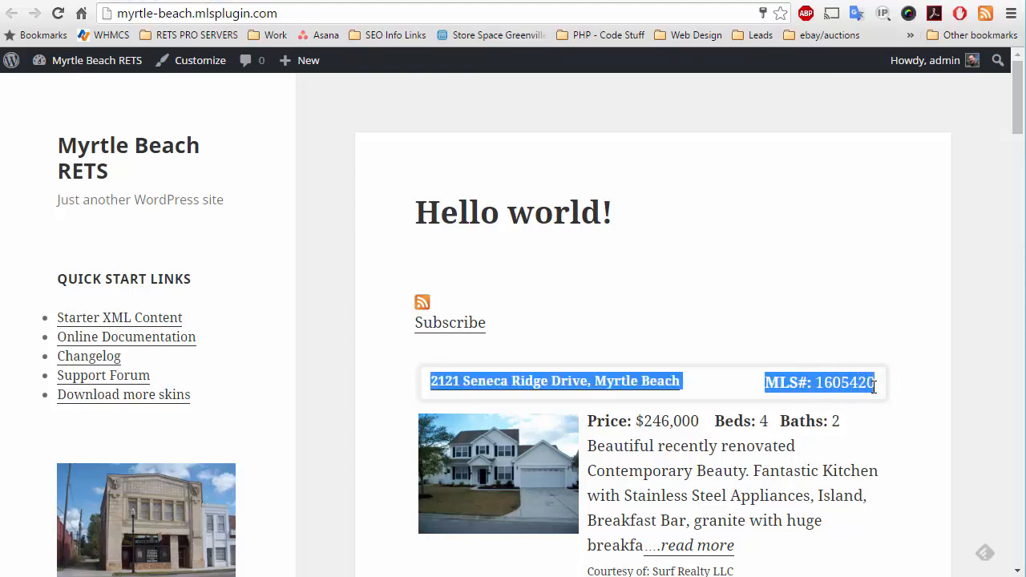
right_click(865, 383)
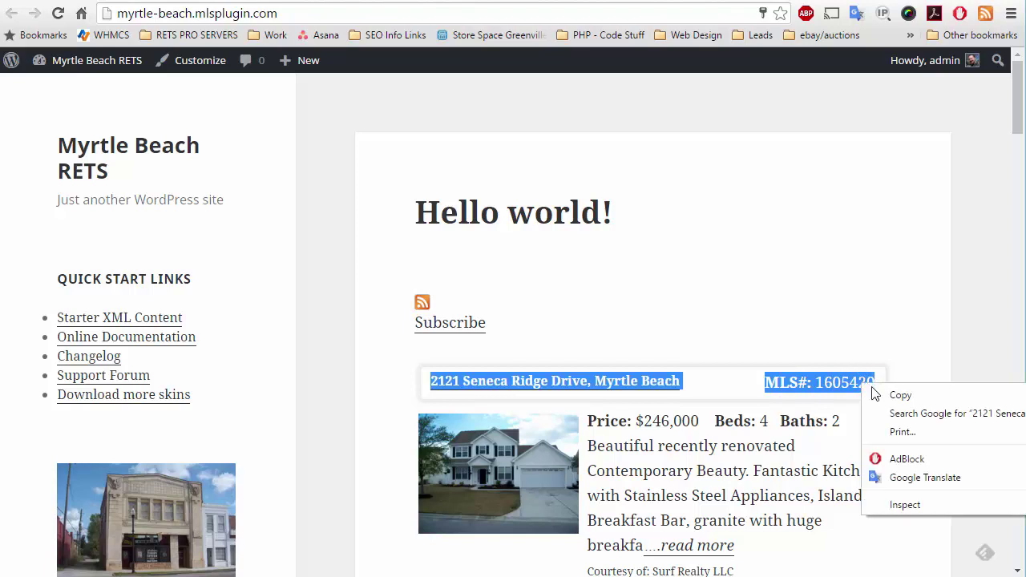
click(918, 411)
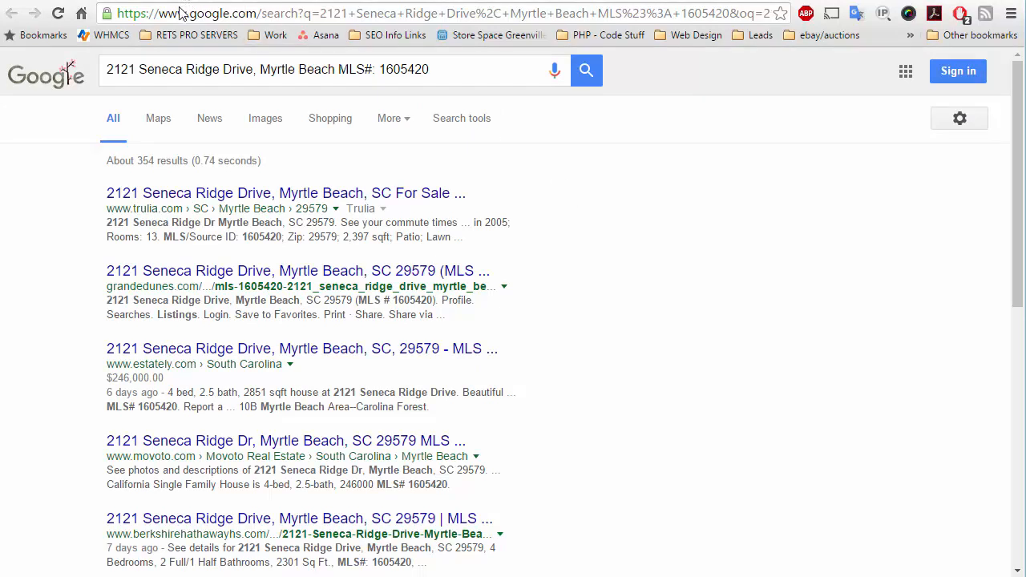
drag(184, 2, 185, 22)
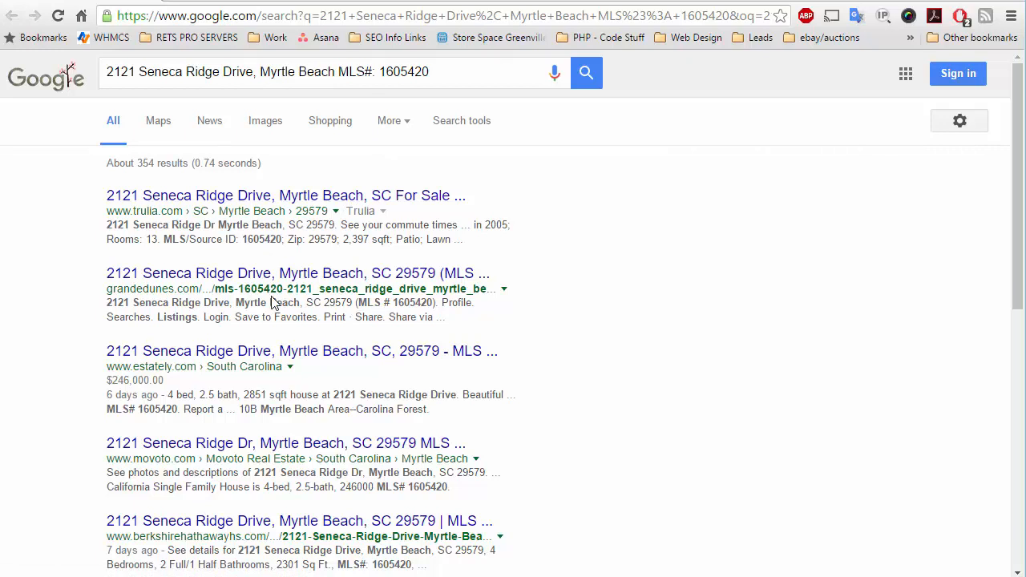
scroll(269, 313, down, 1)
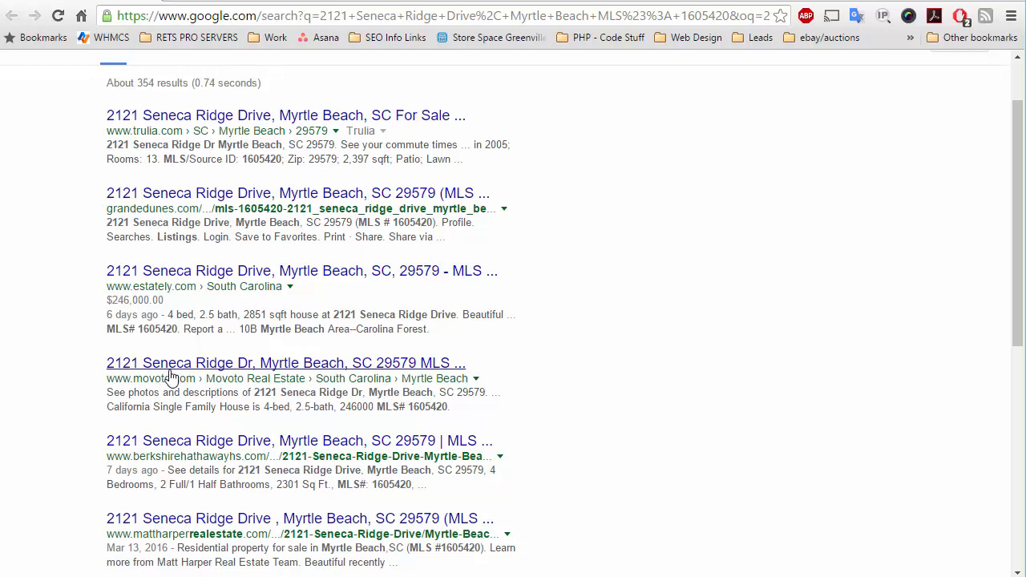
scroll(500, 469, down, 1)
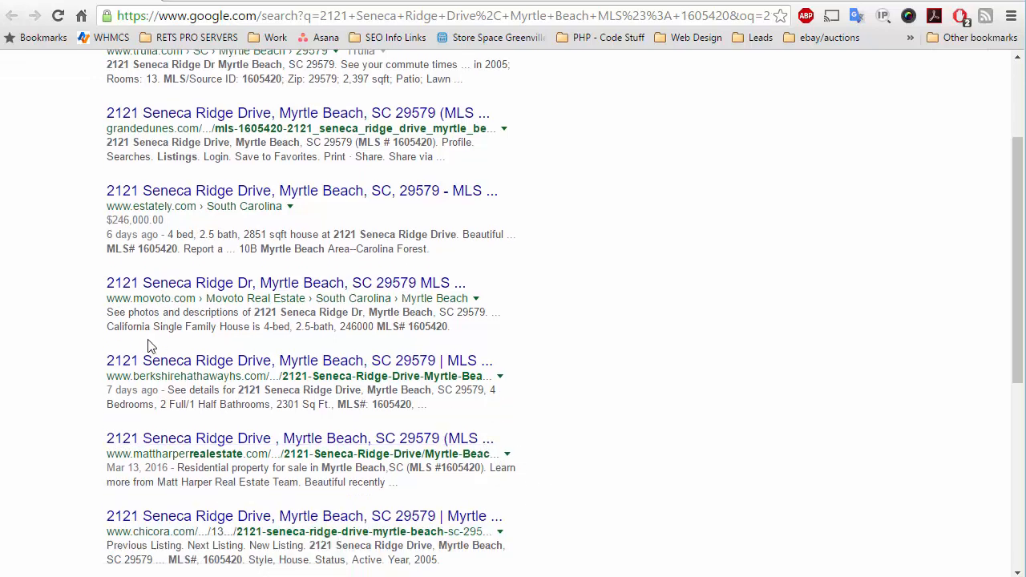
Step: View the Berkshire Hathaway main listing photo on its own and note its fnisrediv image host
right_click(169, 364)
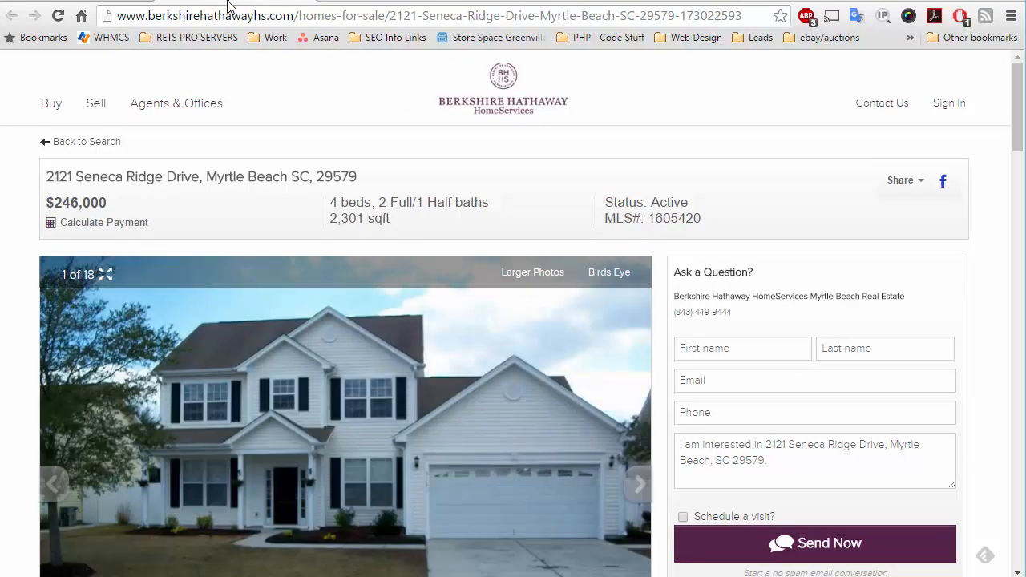
click(524, 276)
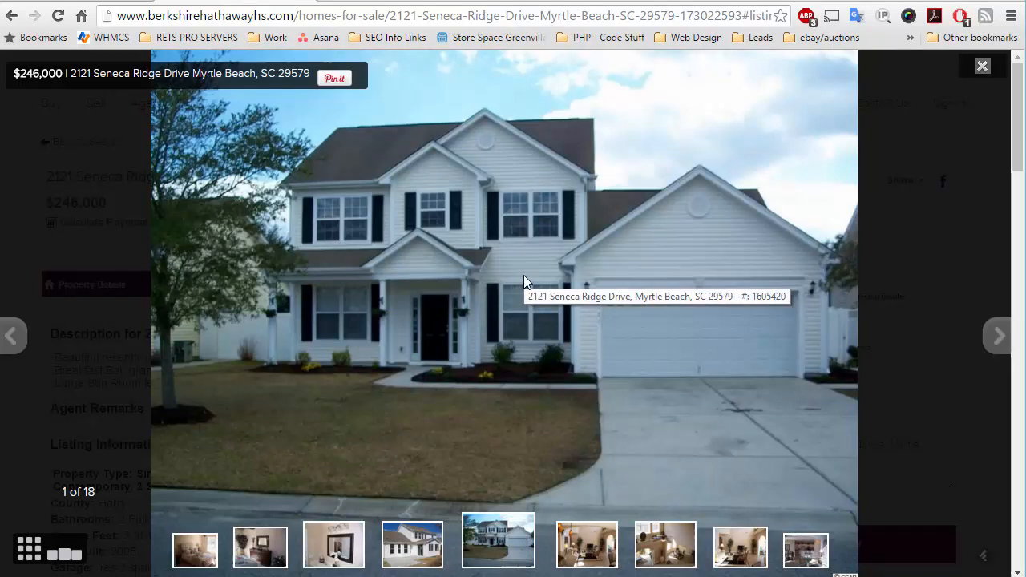
right_click(455, 274)
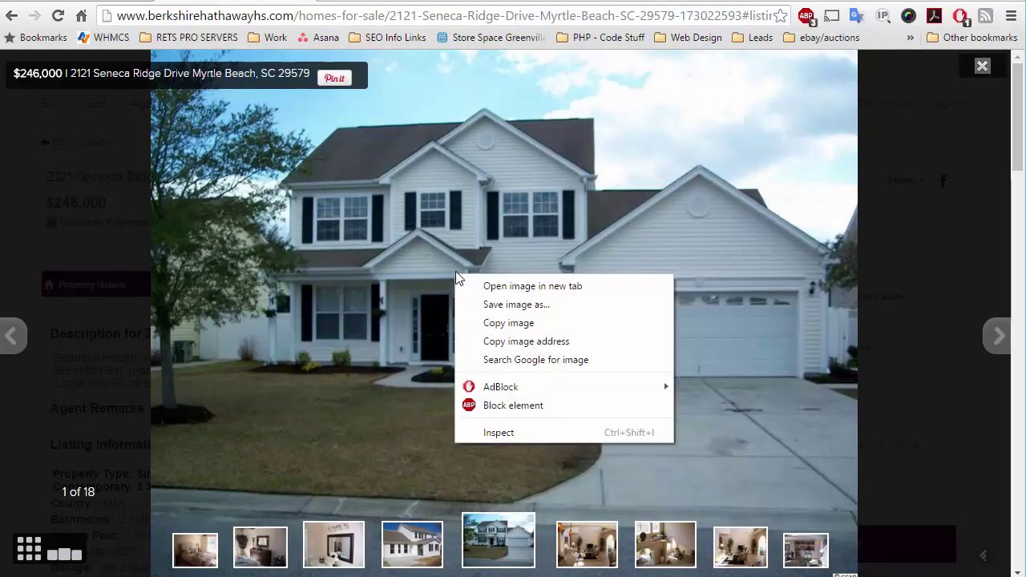
click(518, 286)
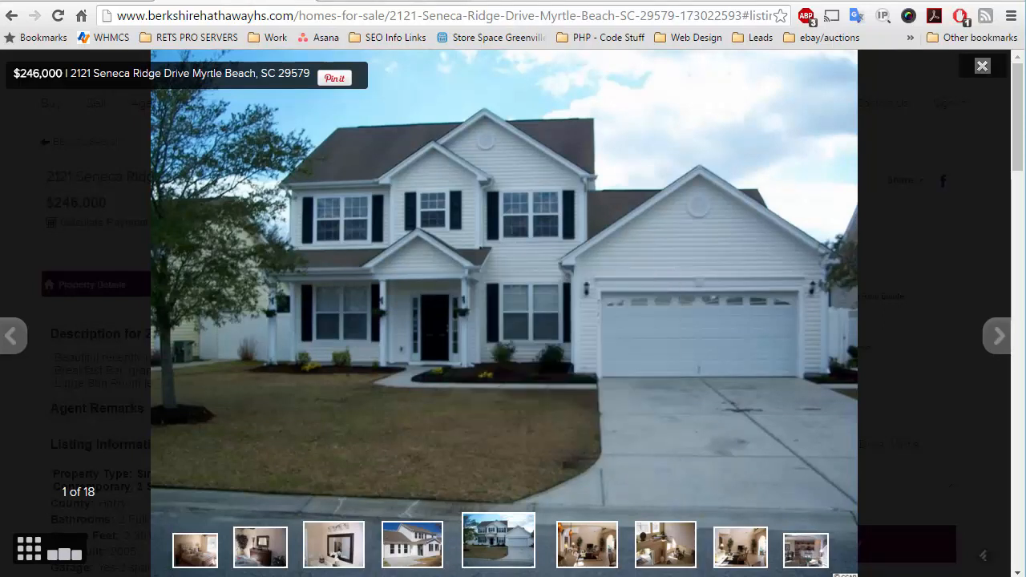
click(385, 5)
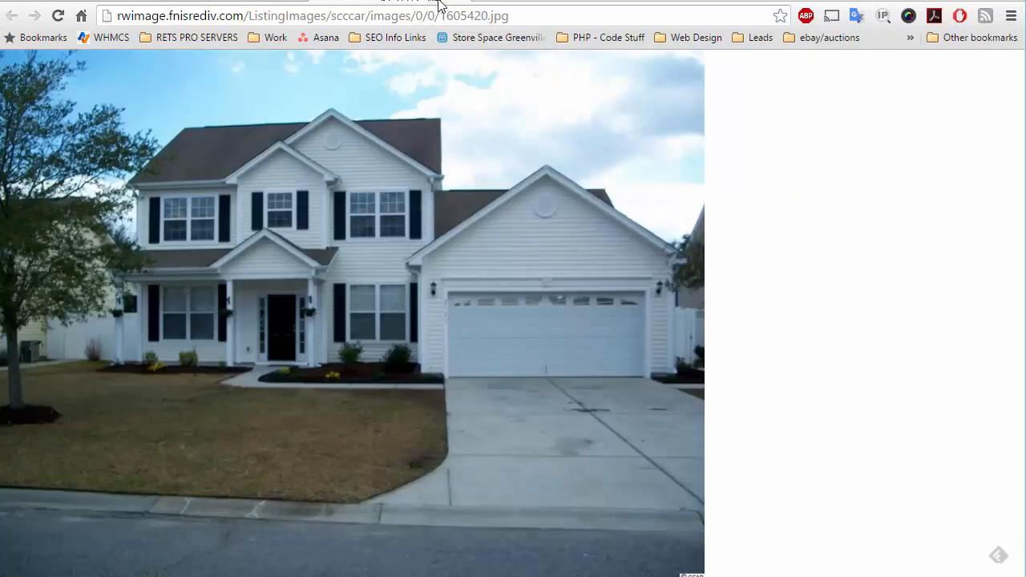
drag(170, 16, 528, 23)
click(530, 18)
click(242, 2)
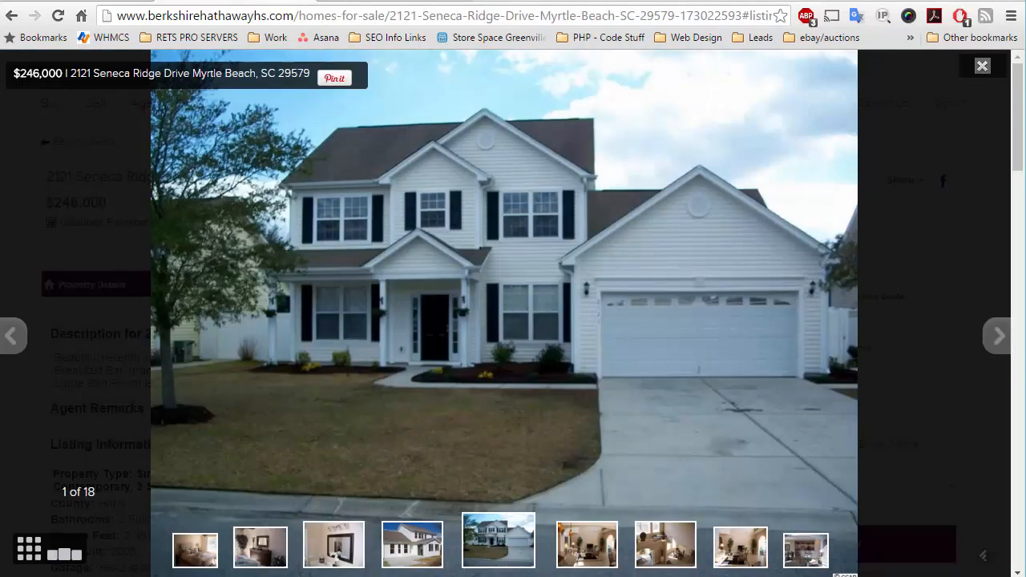
Step: View the second (living-room) photo on its own and examine its addl_picts/1605420-1.jpg address
click(589, 554)
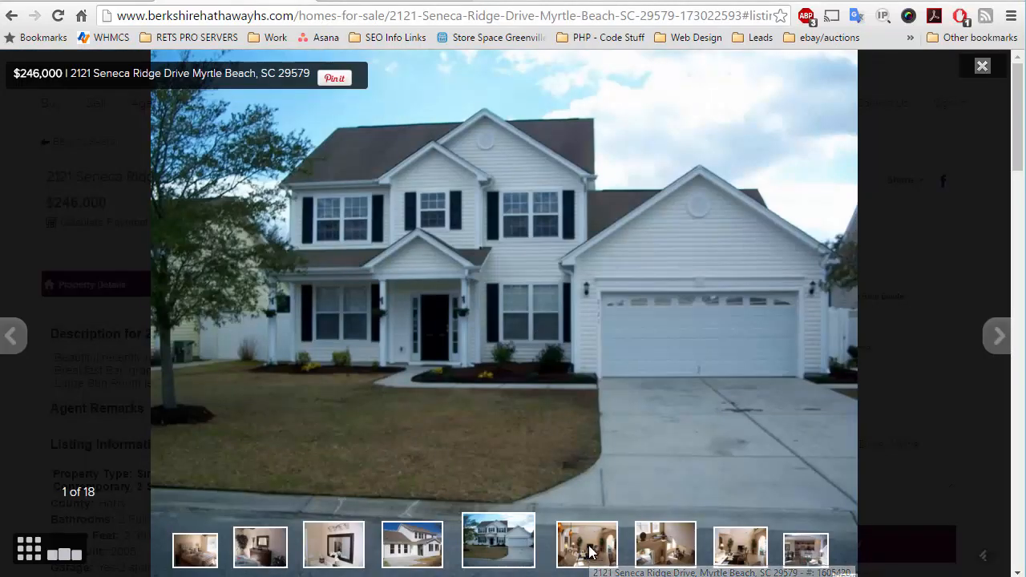
right_click(502, 320)
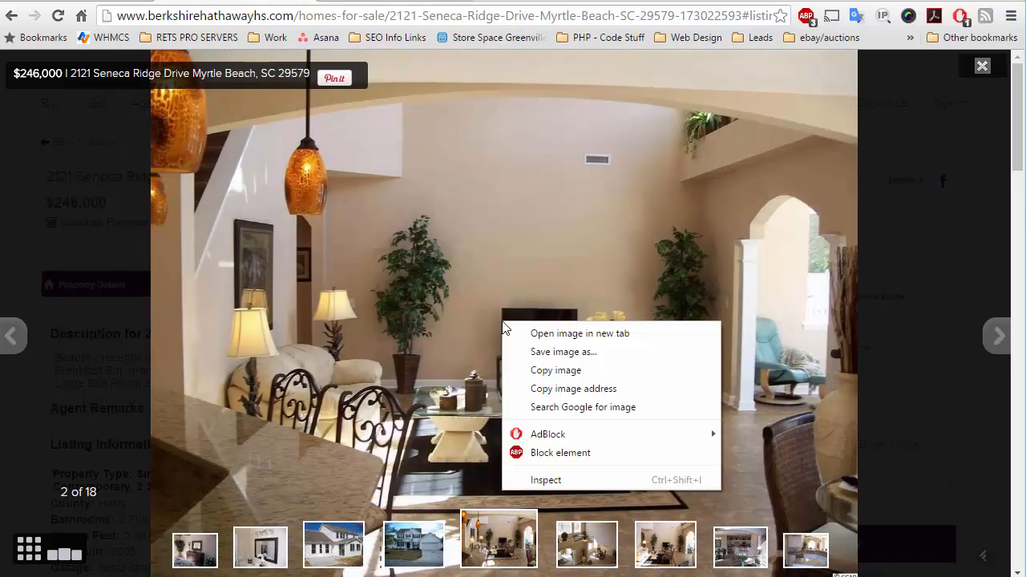
click(584, 341)
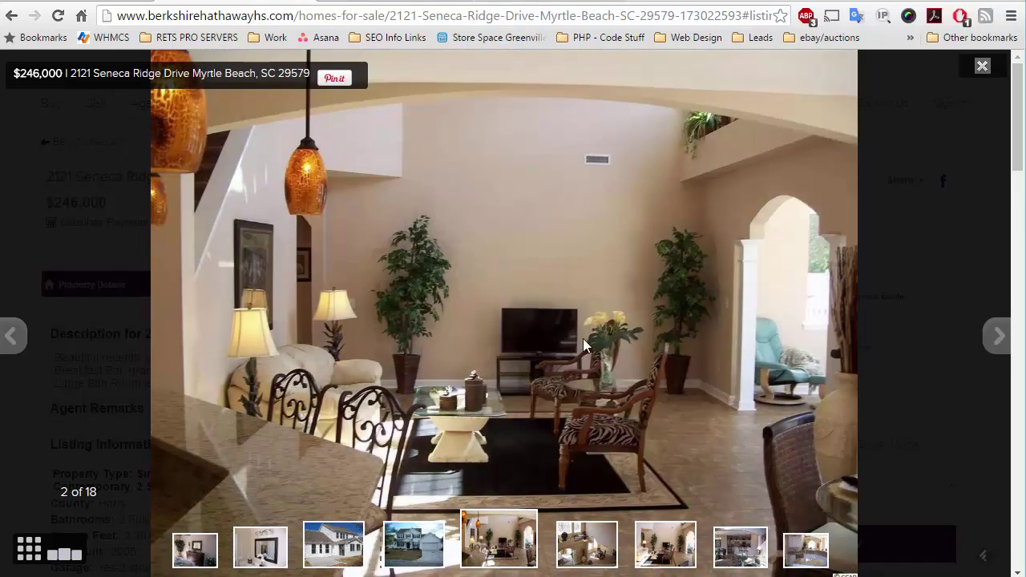
click(513, 3)
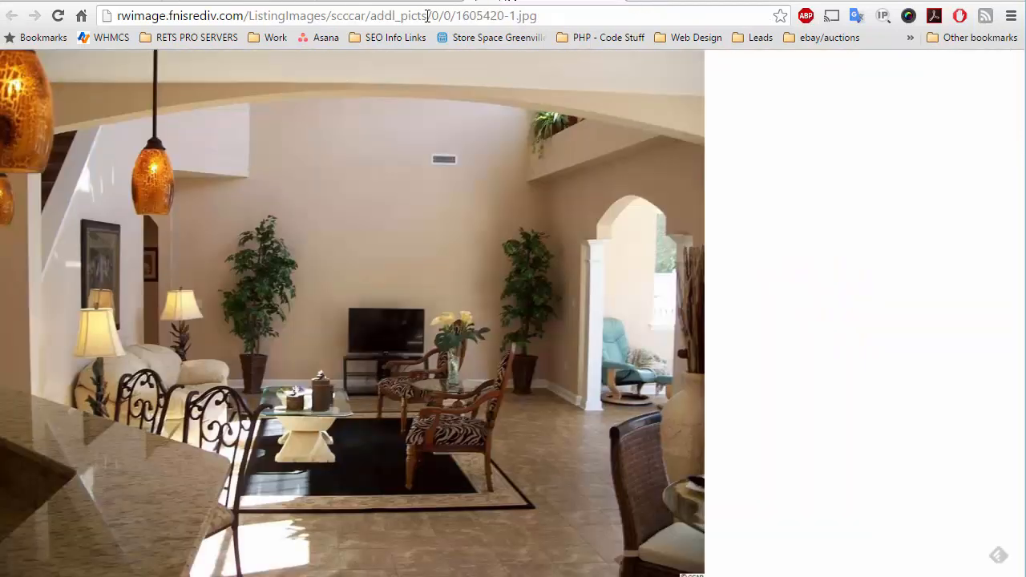
drag(428, 15, 370, 15)
text(image)
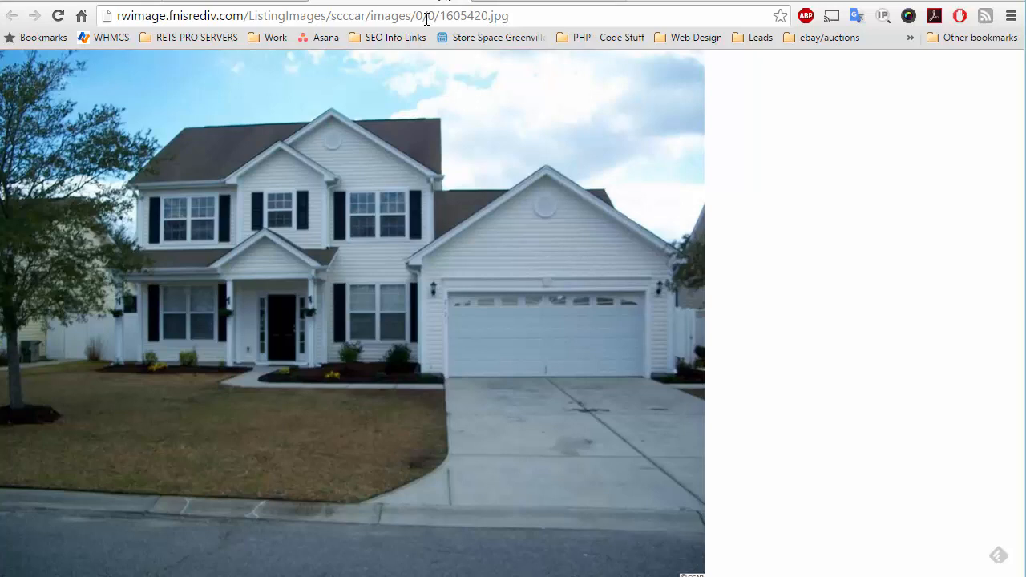
click(438, 15)
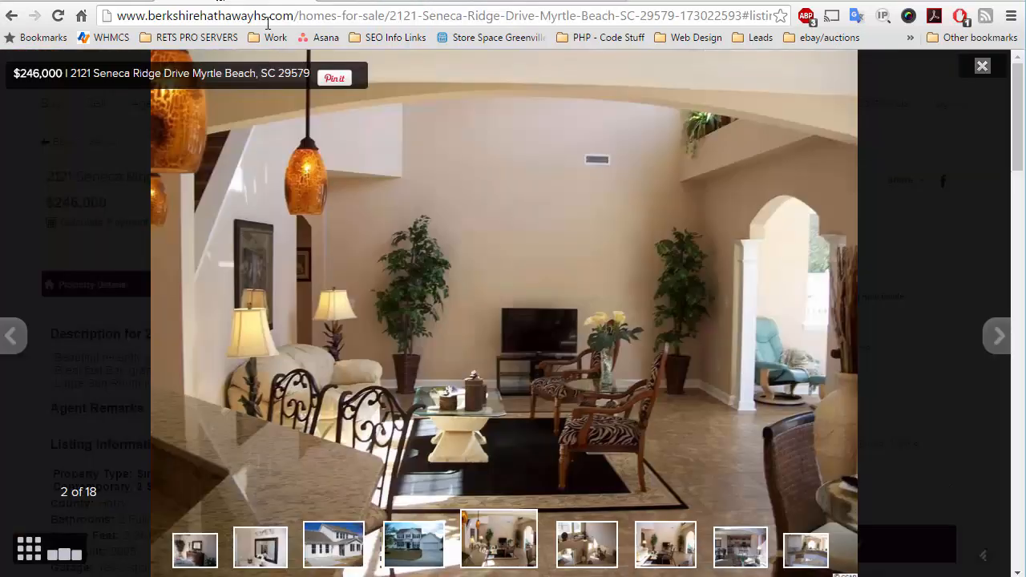
scroll(357, 157, down, 2)
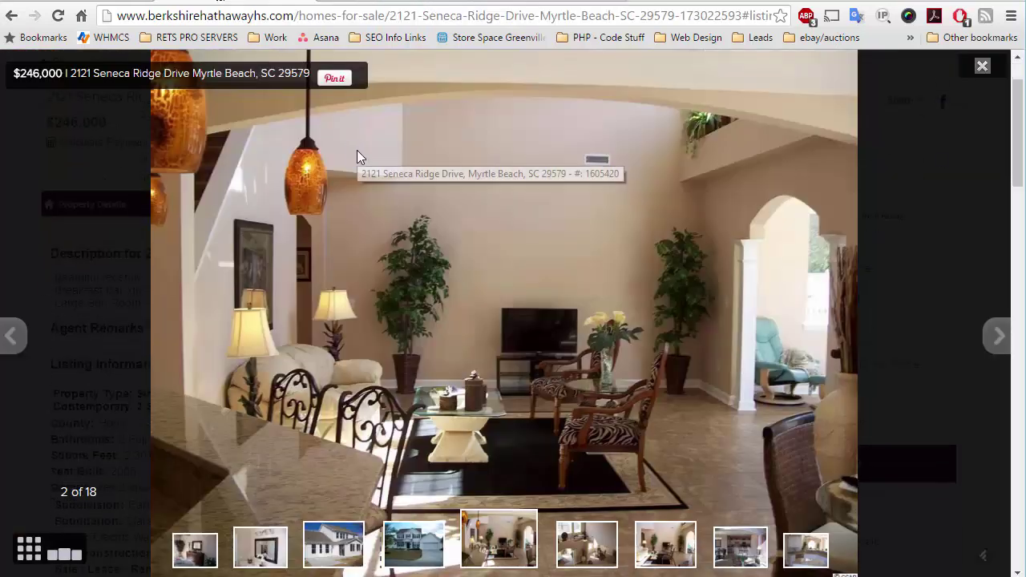
Step: Load the fifth thumbnail's photo from the images folder instead of addl_picts to confirm 1605420.jpg
right_click(511, 545)
click(554, 552)
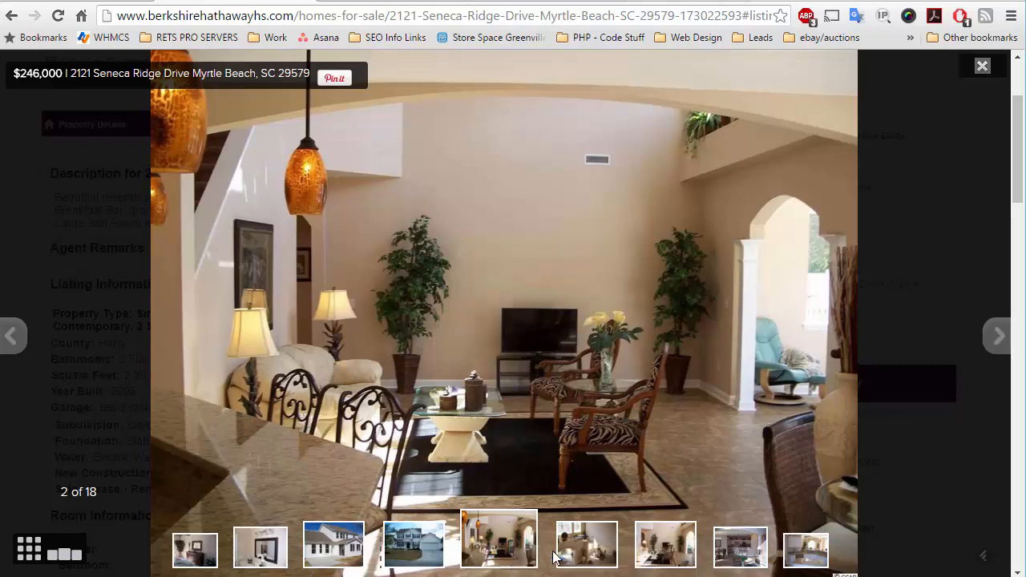
click(676, 2)
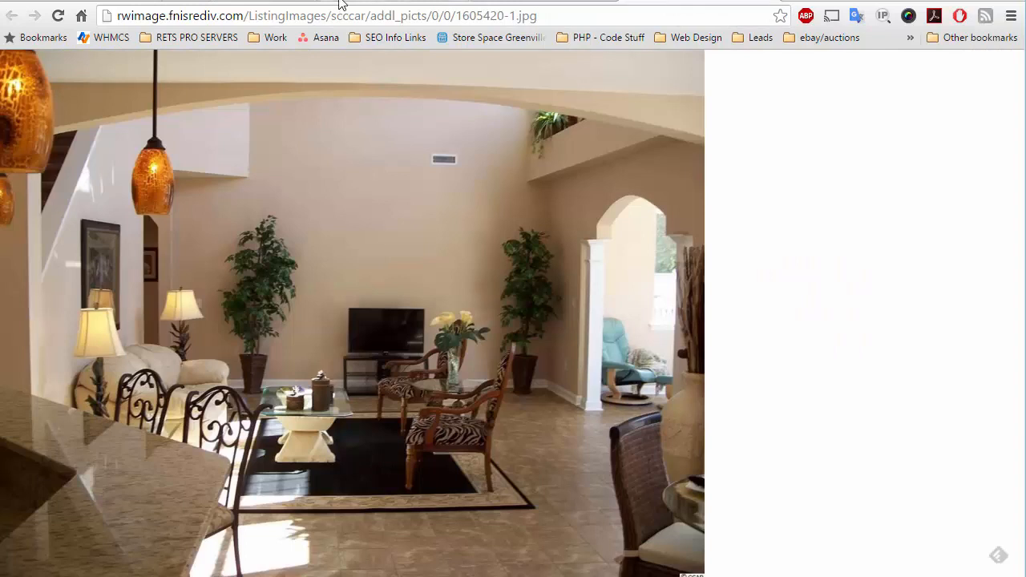
double_click(399, 15)
text(images)
key(Return)
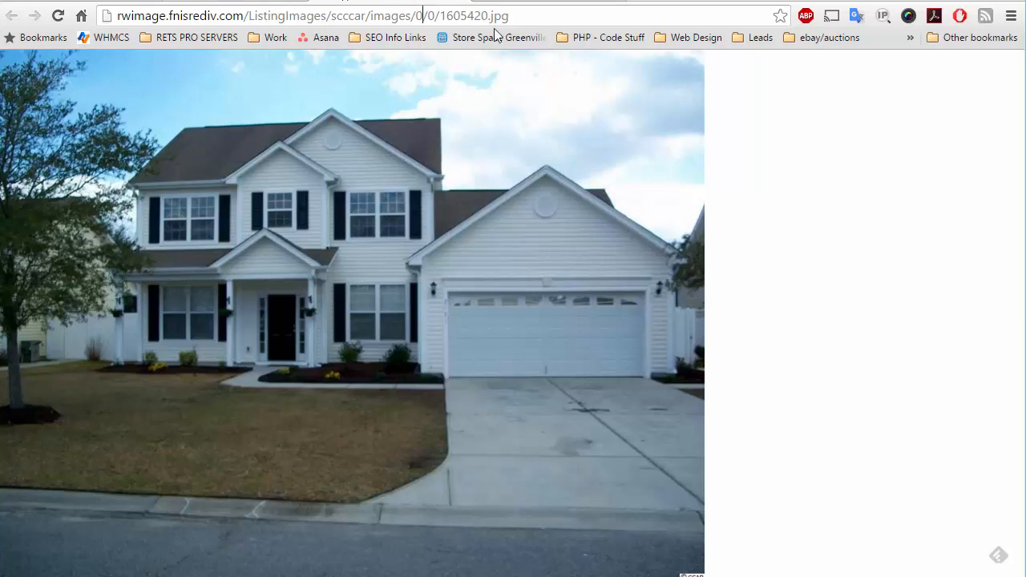
Step: Return to the interior photo tab and shrink Chrome to reveal the WordPress site
click(539, 1)
drag(666, 2, 969, 191)
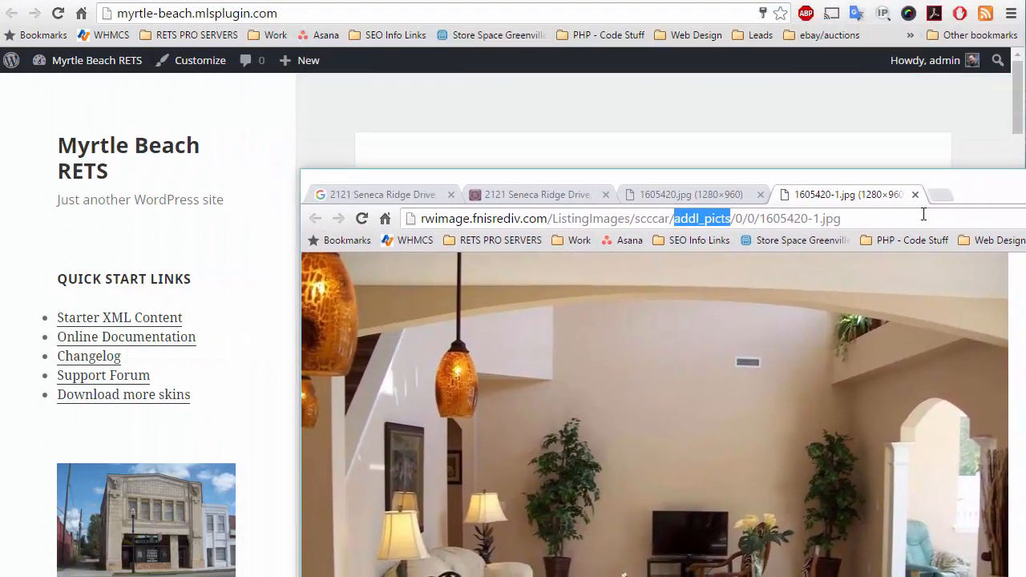
Step: Compare the 1605420.jpg and 1605420-1.jpg addresses and select the full interior photo URL
click(853, 218)
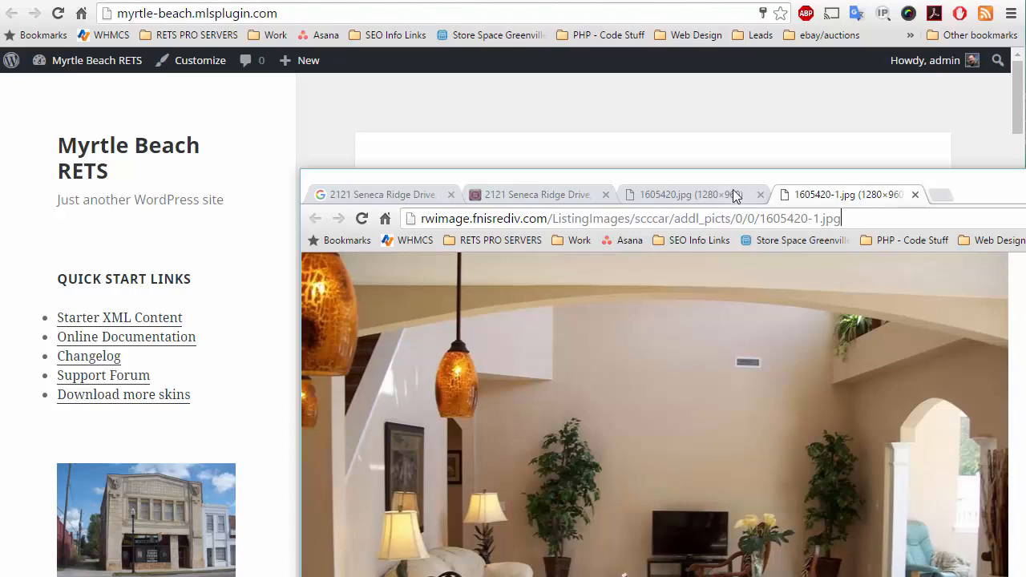
click(710, 199)
click(832, 198)
click(704, 196)
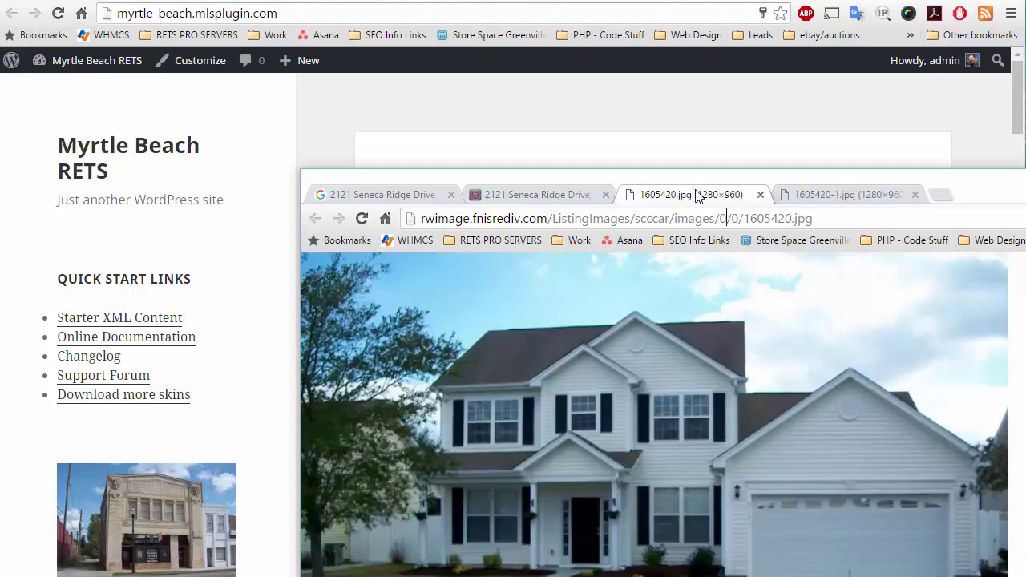
click(816, 199)
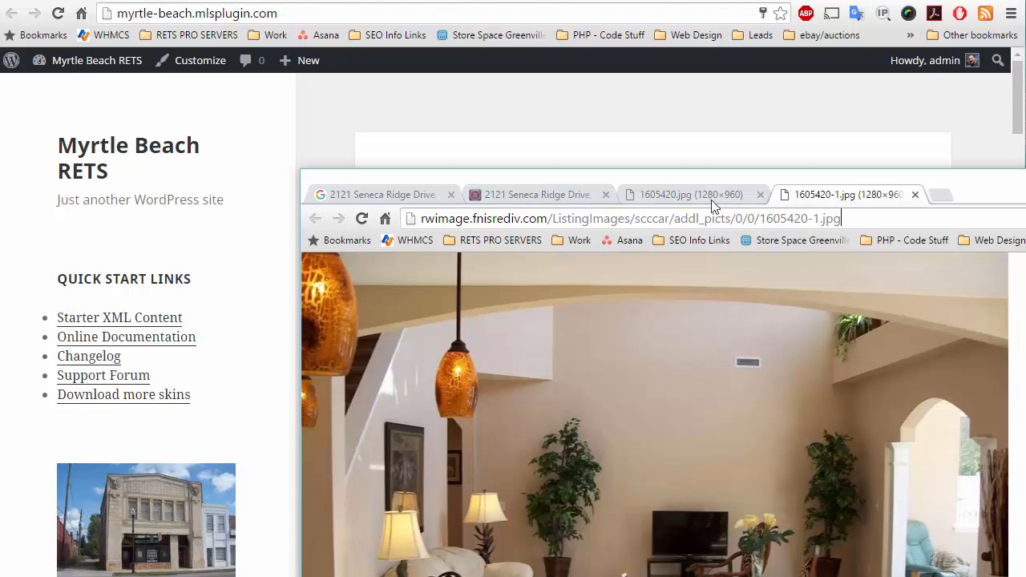
drag(818, 217, 414, 222)
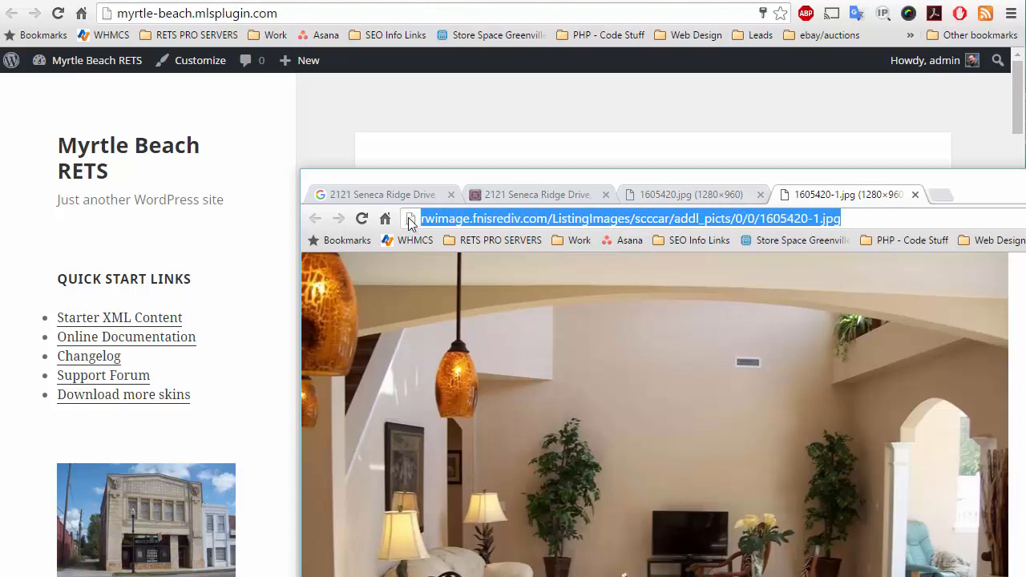
Step: Bring the WordPress admin forward with the RETS PRO Site Config panel
click(601, 157)
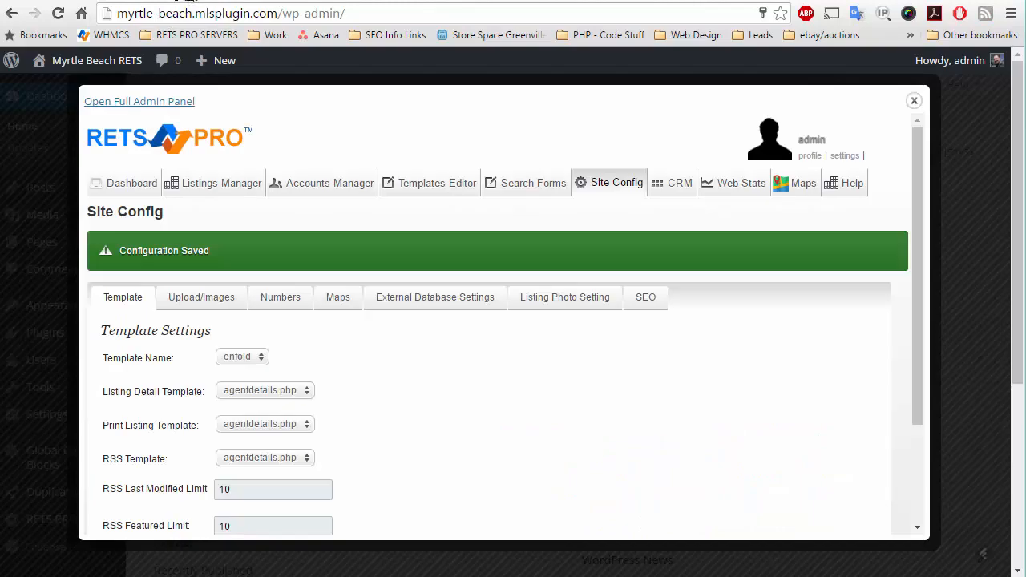
click(192, 3)
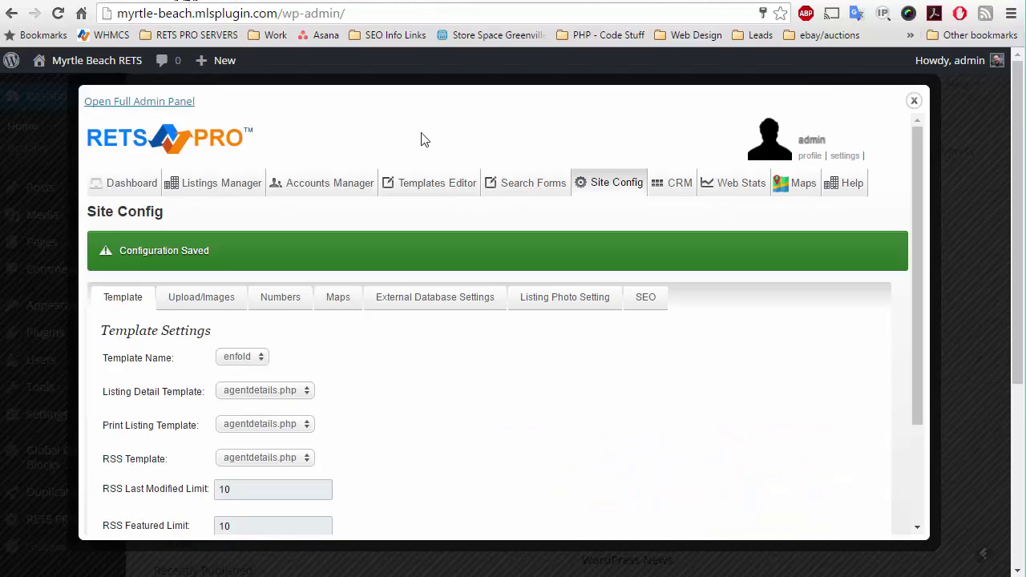
Step: Enable 'Use additional path?' and strip addl_picts from the Primary Photo Path, selecting 1605420 for the {mls} tag
click(567, 303)
scroll(567, 320, down, 2)
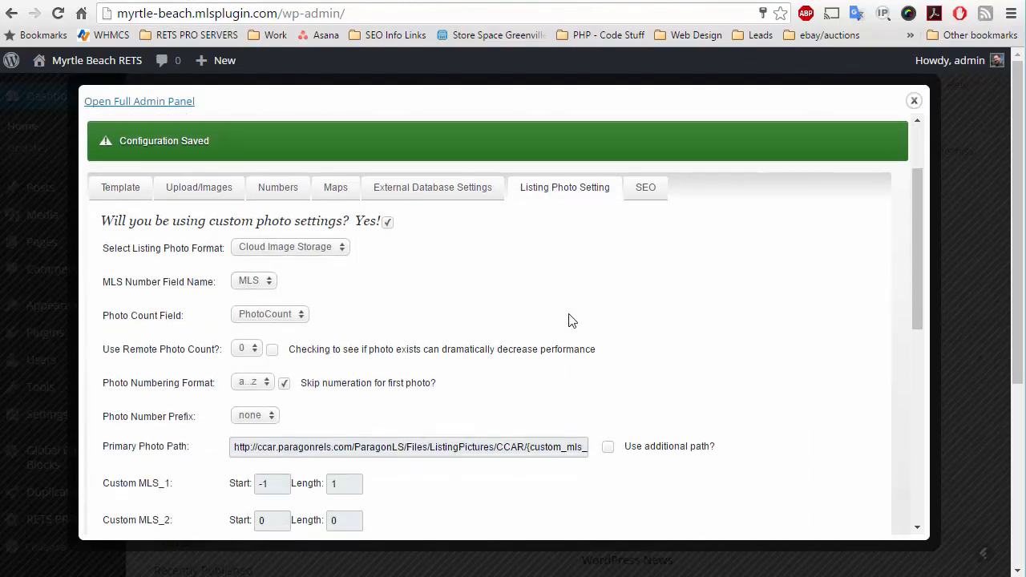
scroll(570, 317, down, 1)
click(608, 315)
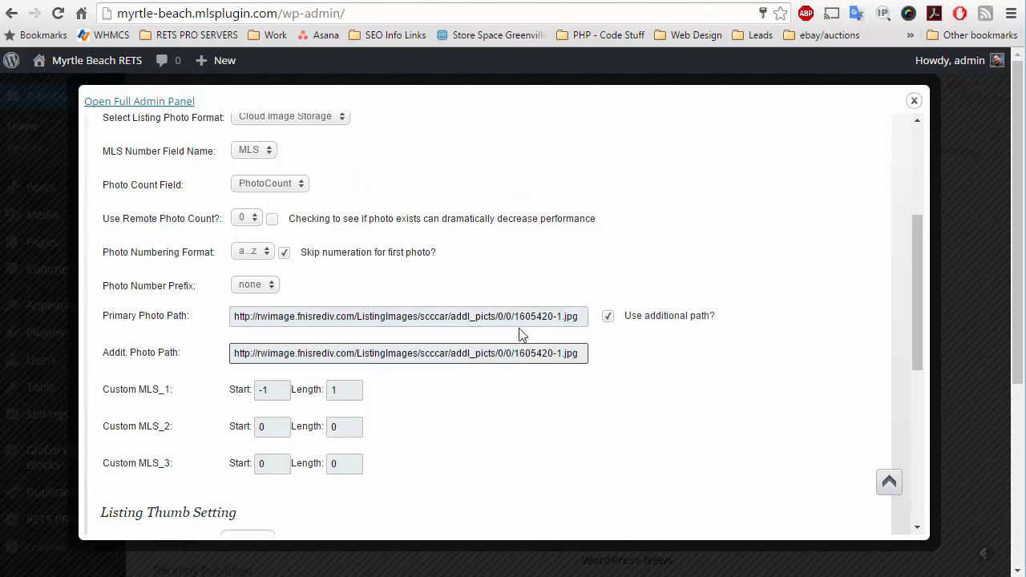
click(488, 317)
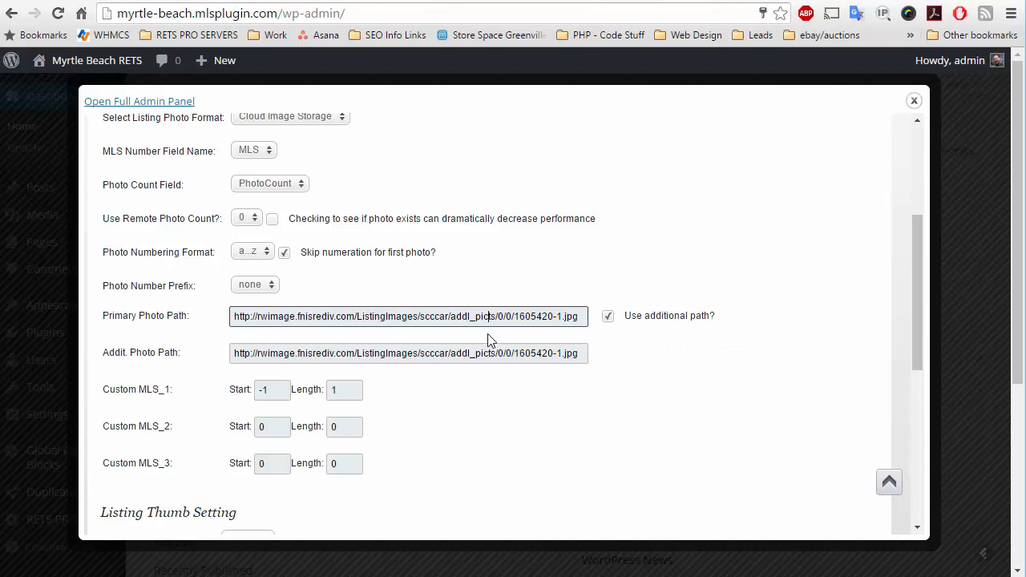
click(585, 351)
key(BackSpace)
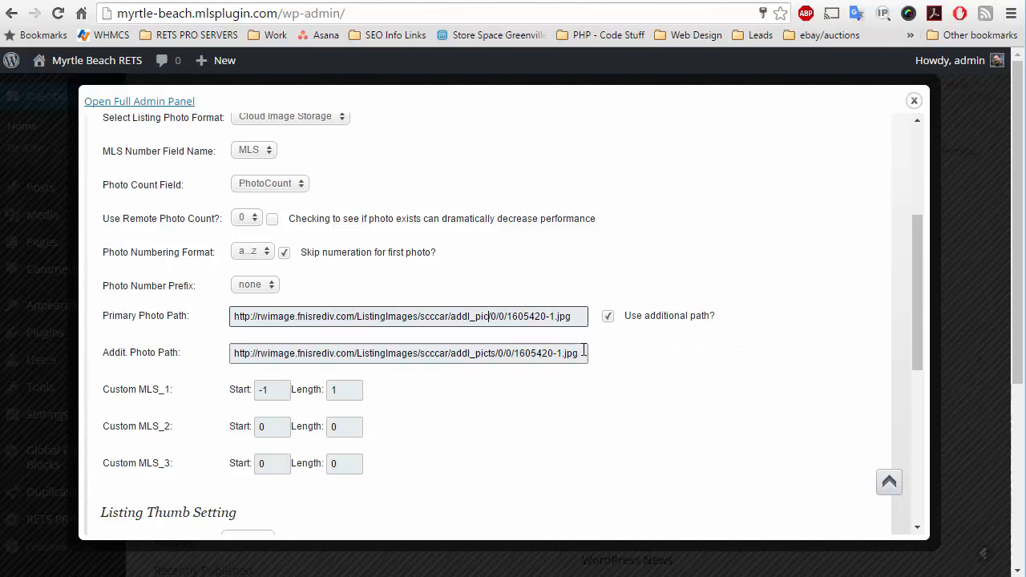
key(BackSpace)
key(BackSpace)
key(BackSpace)
key(BackSpace)
key(BackSpace)
key(BackSpace)
key(BackSpace)
key(BackSpace)
key(BackSpace)
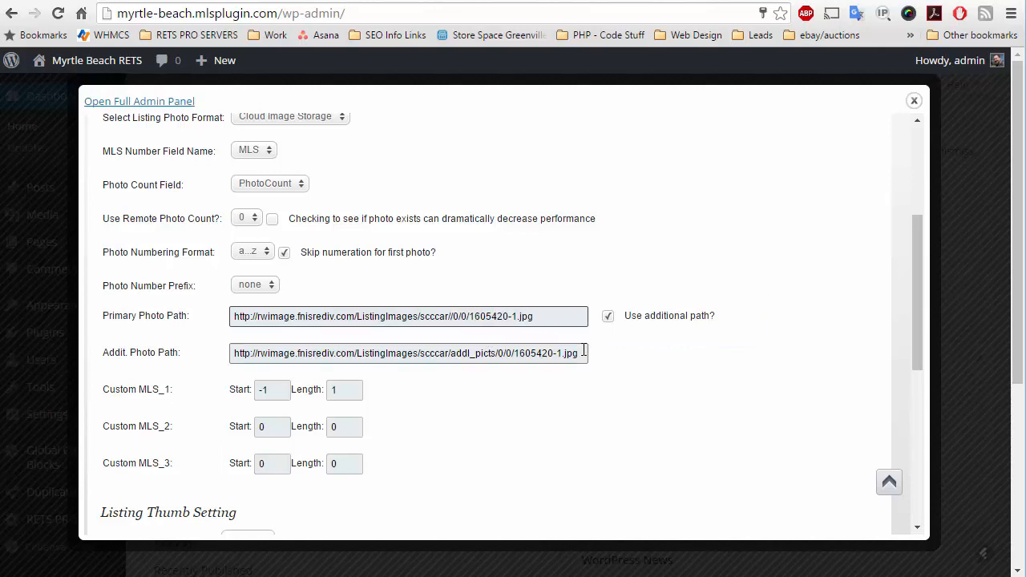
key(BackSpace)
click(497, 321)
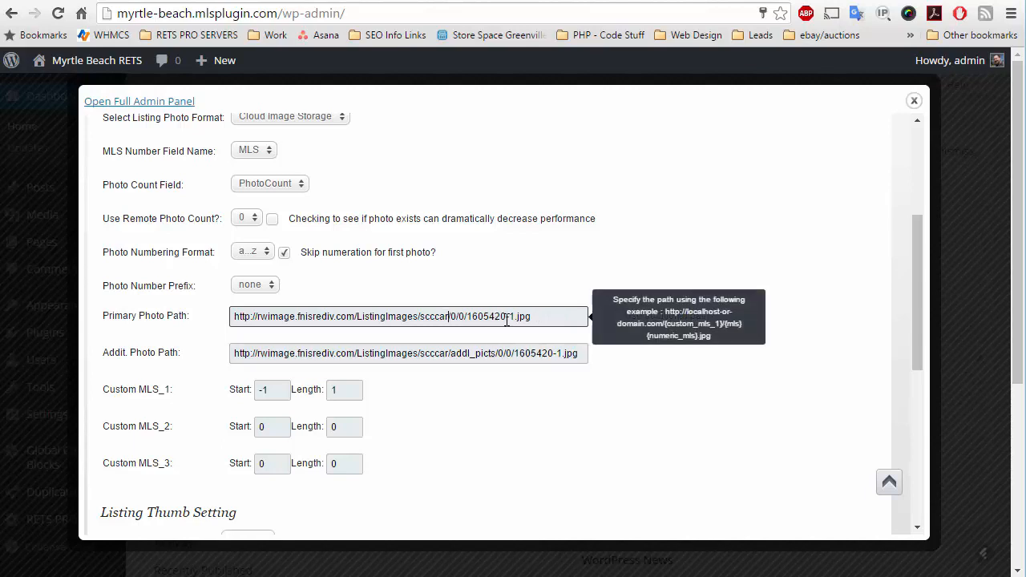
drag(507, 317, 466, 316)
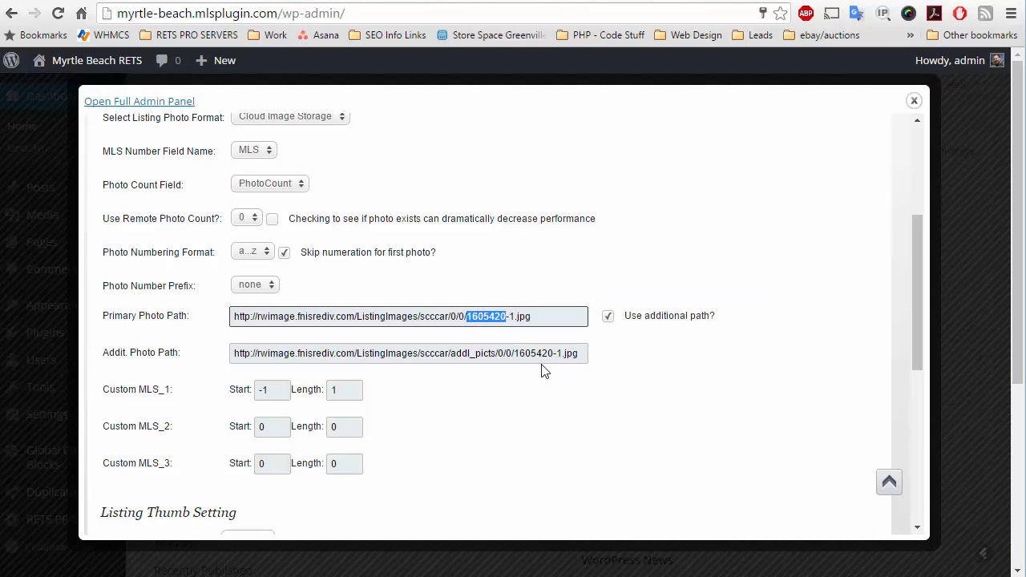
text({ml)
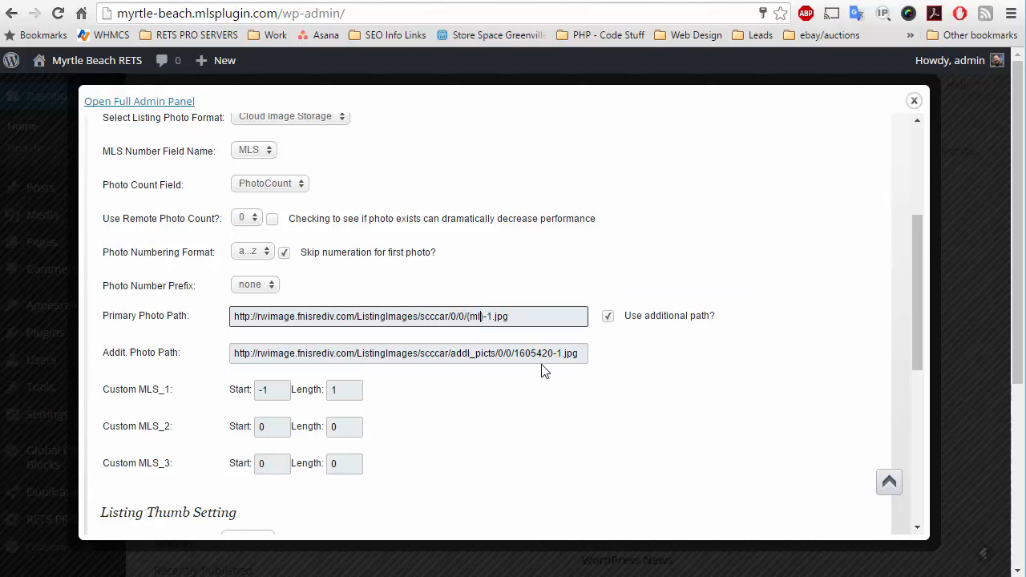
text(s)
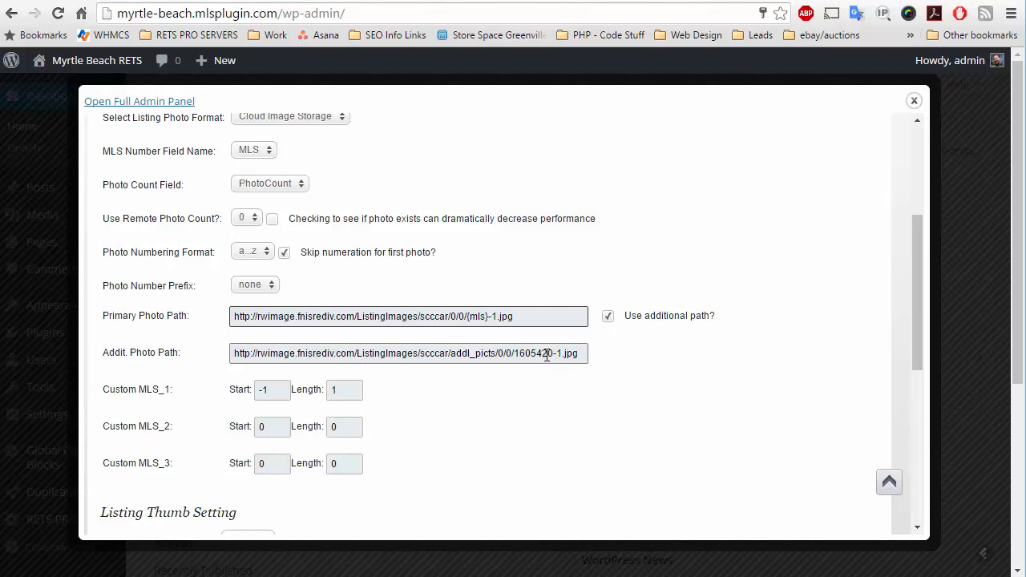
Step: Swap the additional path's fixed 1605420 for {mls}{numeric_mls} and set Custom MLS_1 Start and Length to 0
click(565, 353)
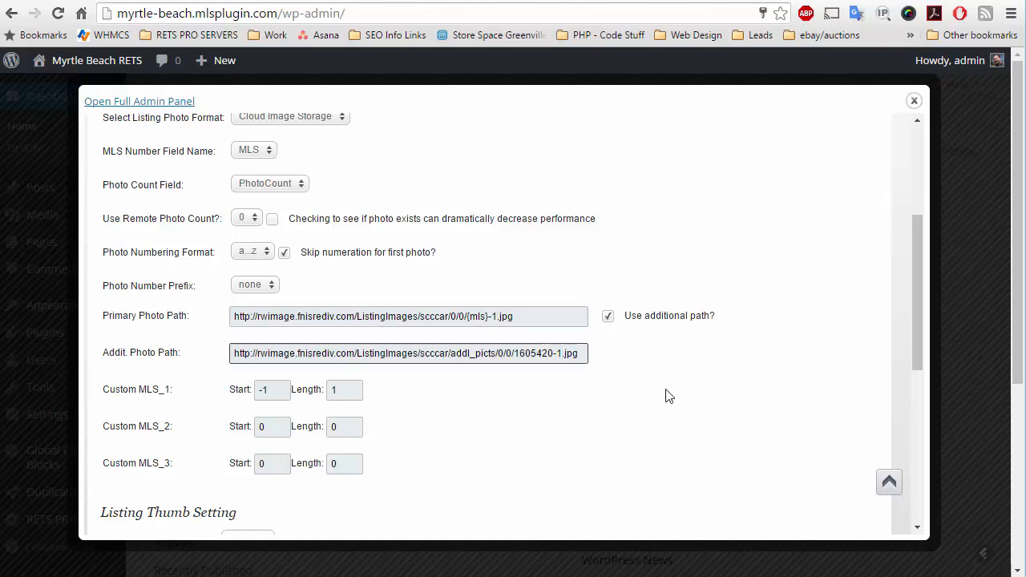
key(BackSpace)
key(BackSpace)
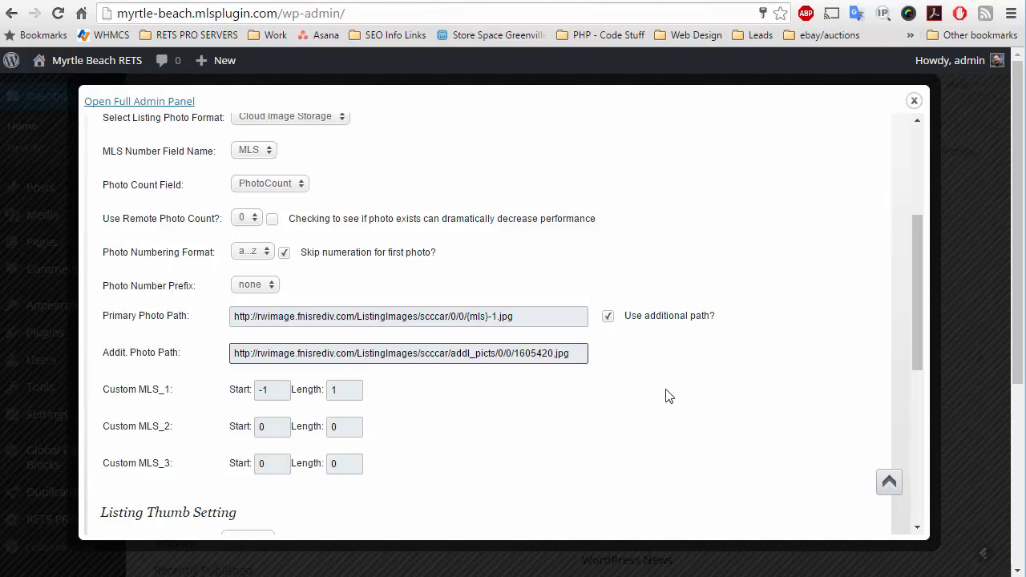
text({})
text(nume)
text(ic)
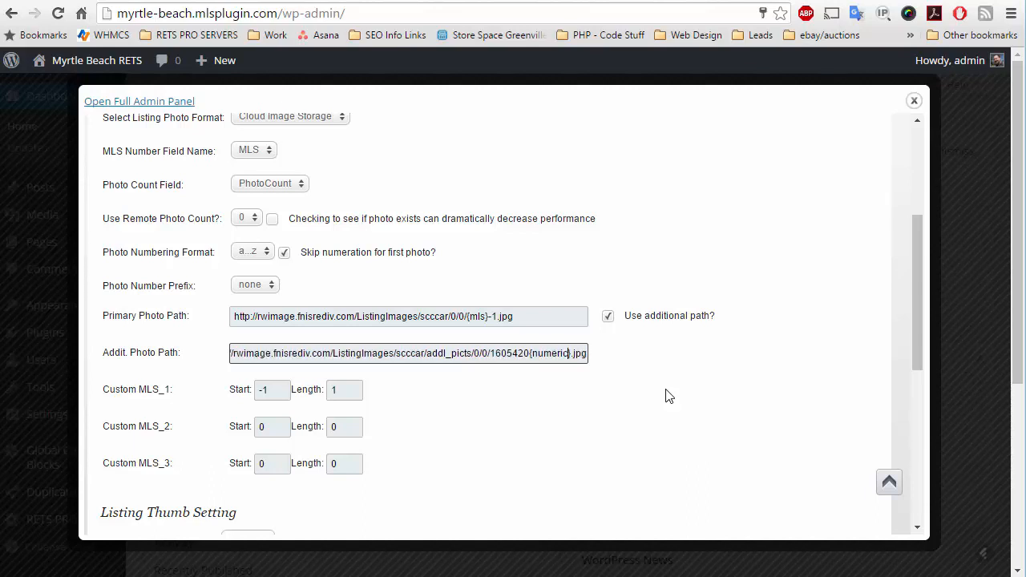
text(_mls)
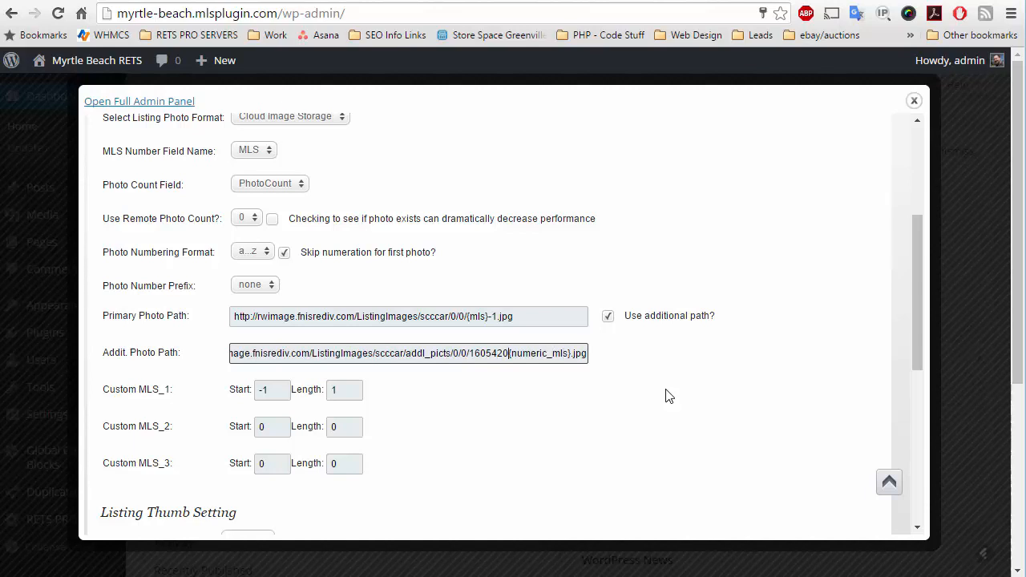
key(BackSpace)
key(BackSpace)
key(BackSpace)
key(BackSpace)
key(BackSpace)
key(BackSpace)
key(BackSpace)
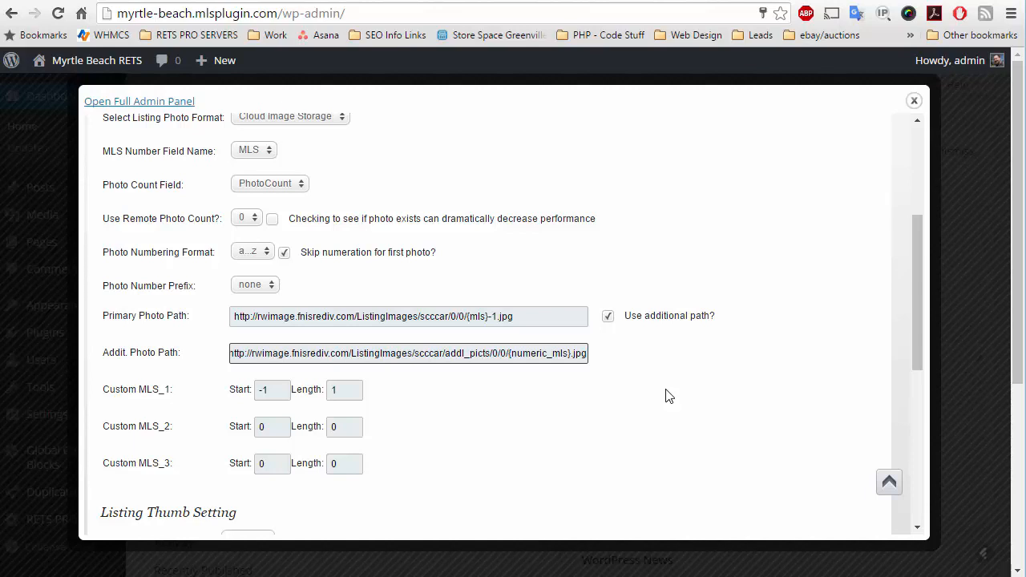
text({})
text(mls}{)
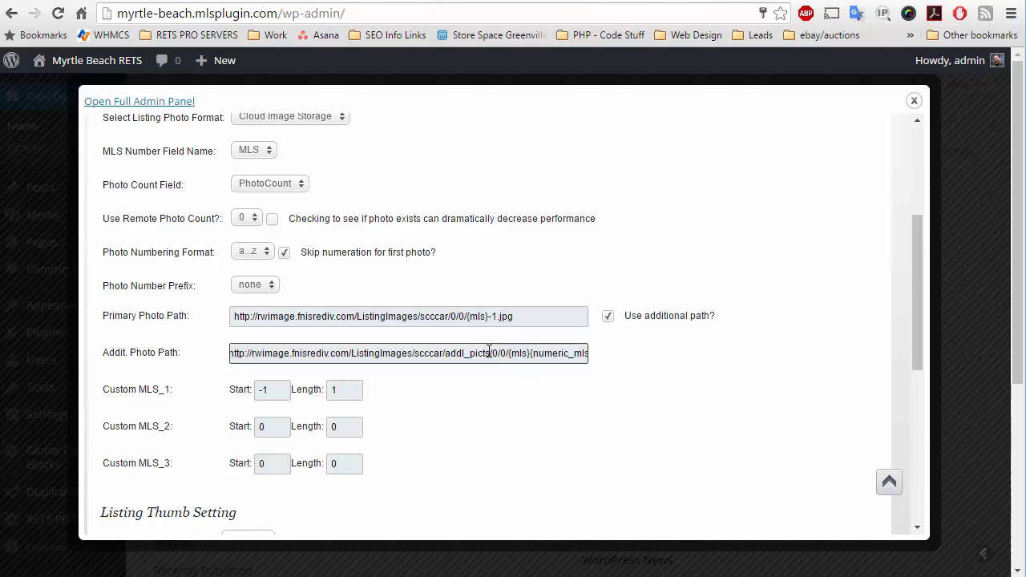
double_click(265, 390)
text(0)
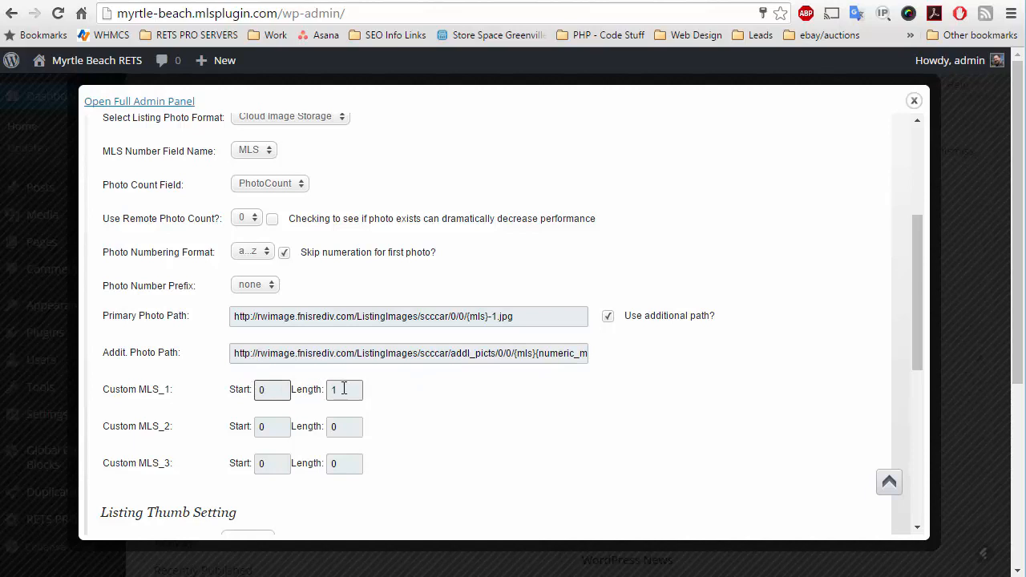
double_click(343, 390)
text(0)
Step: Set Photo Numbering Format to 1..9 with a '-' prefix and trim the primary path to end {mls}.jpg
click(248, 254)
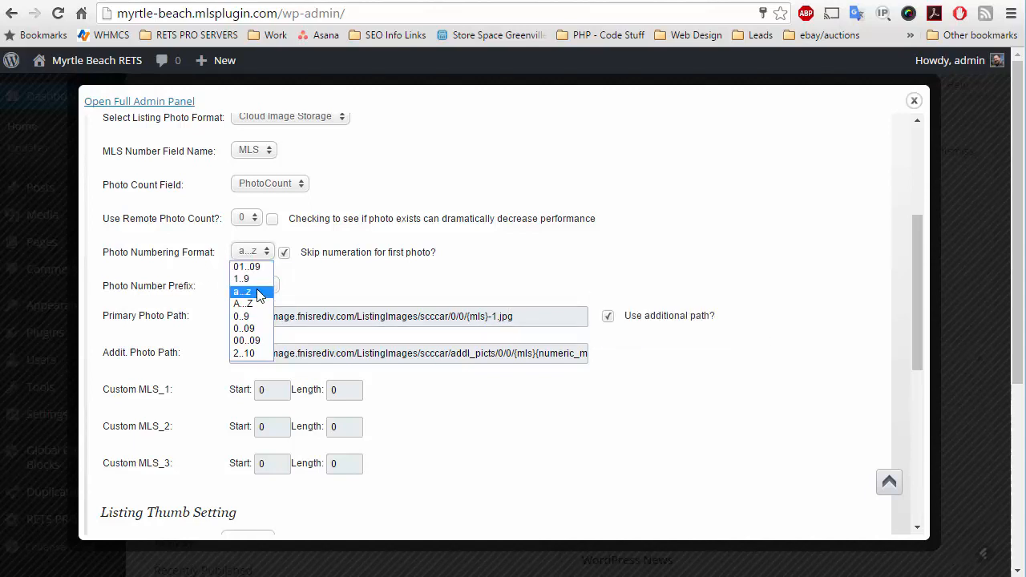
click(251, 280)
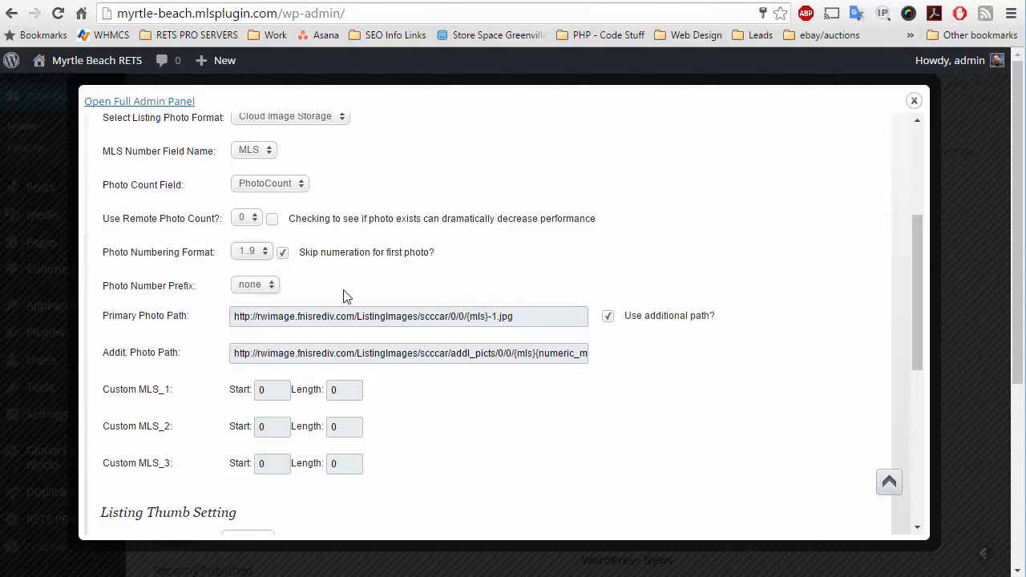
click(251, 287)
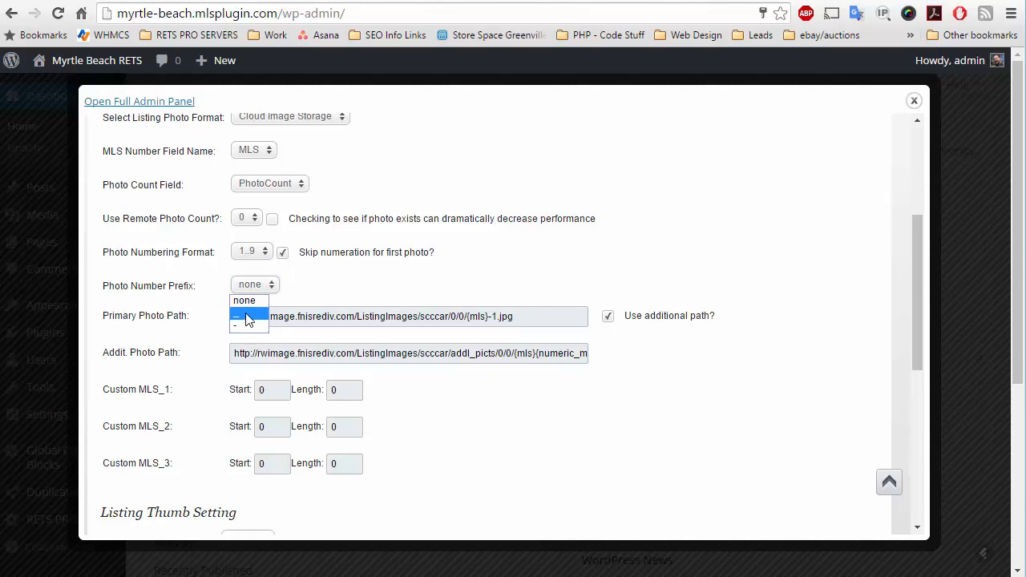
click(246, 313)
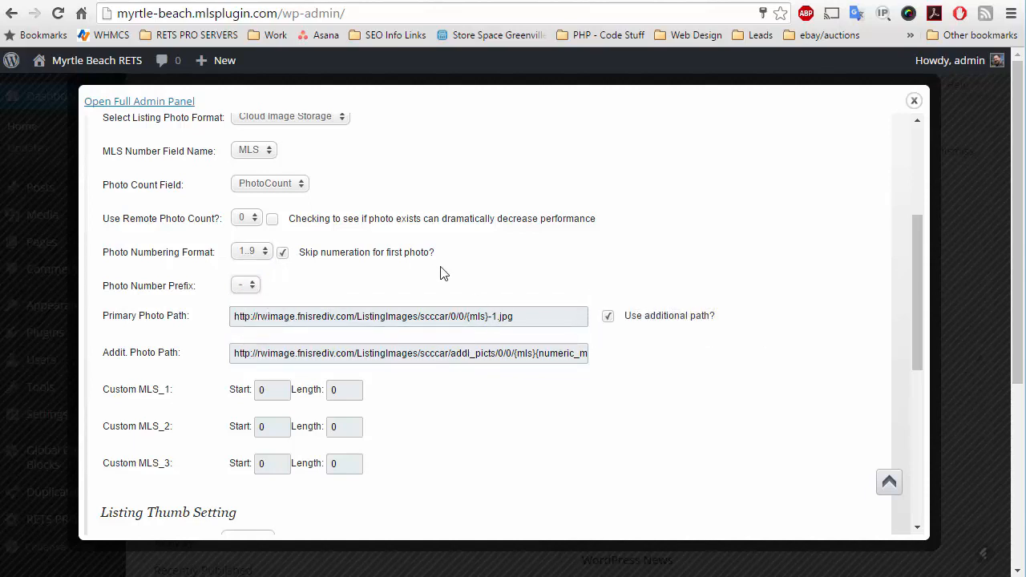
click(498, 318)
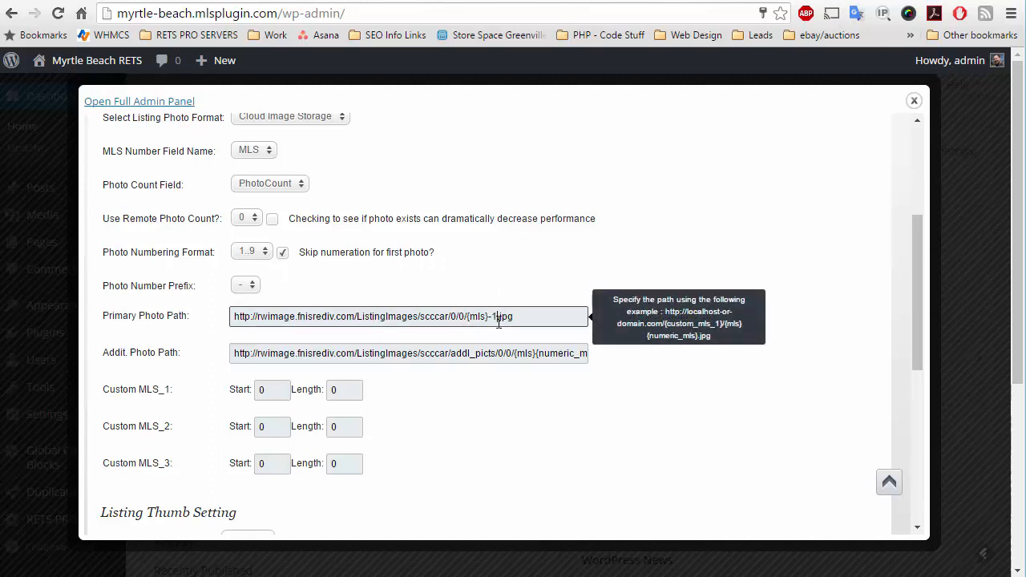
key(BackSpace)
key(BackSpace)
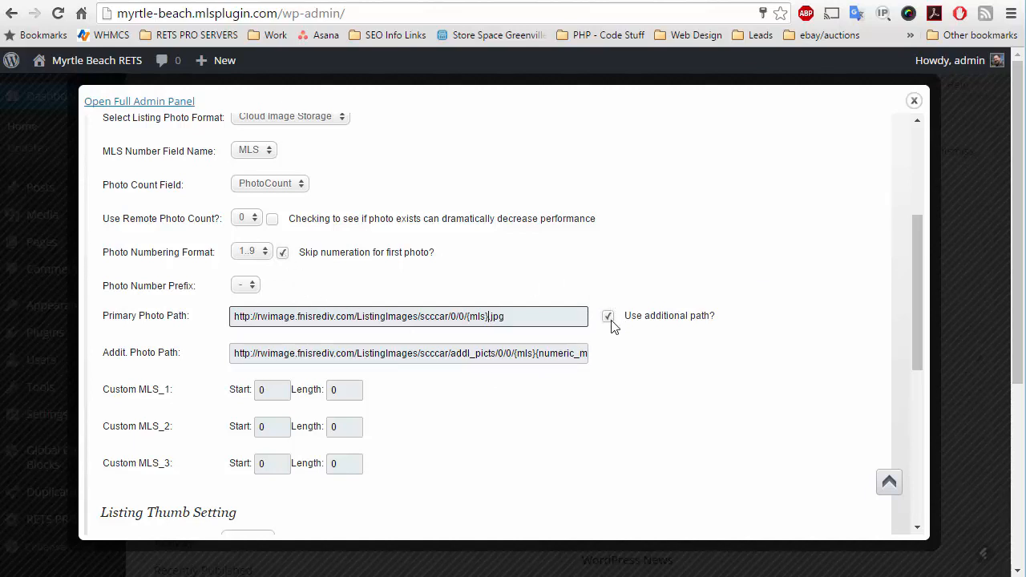
drag(549, 356, 603, 354)
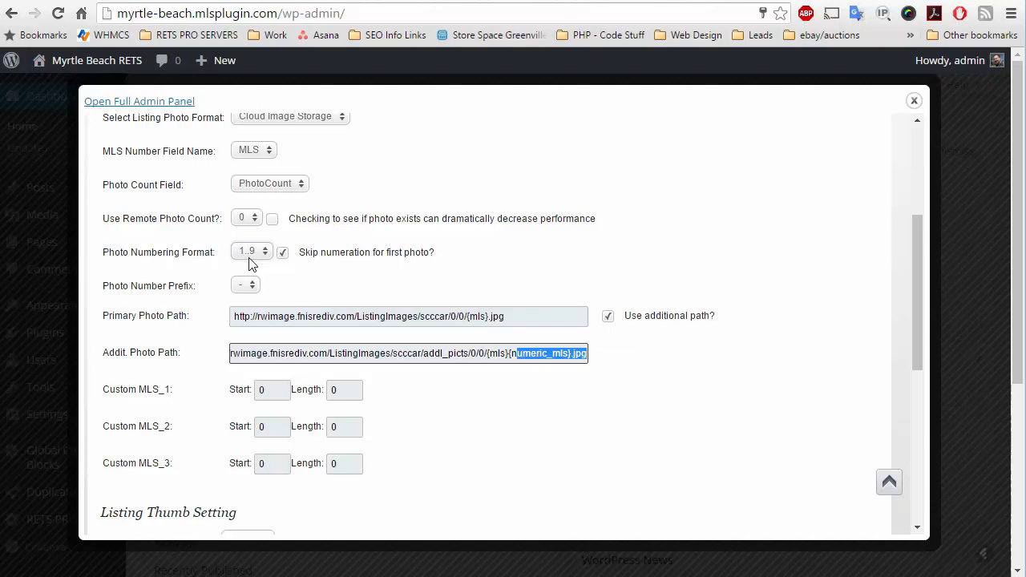
scroll(414, 267, down, 1)
scroll(413, 267, down, 3)
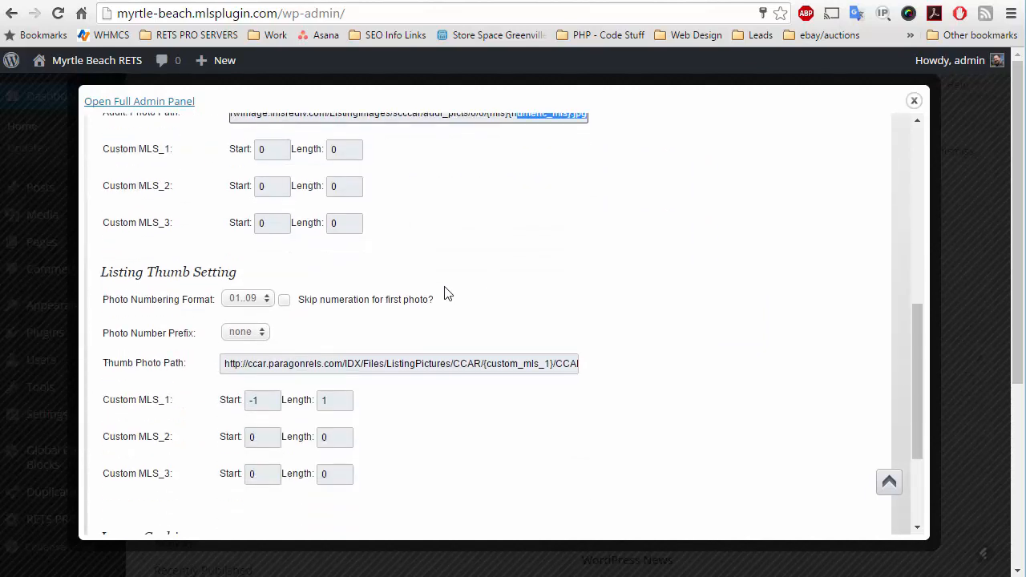
Step: Clear the Thumb Photo Path field and save the Listing Photo settings
click(265, 364)
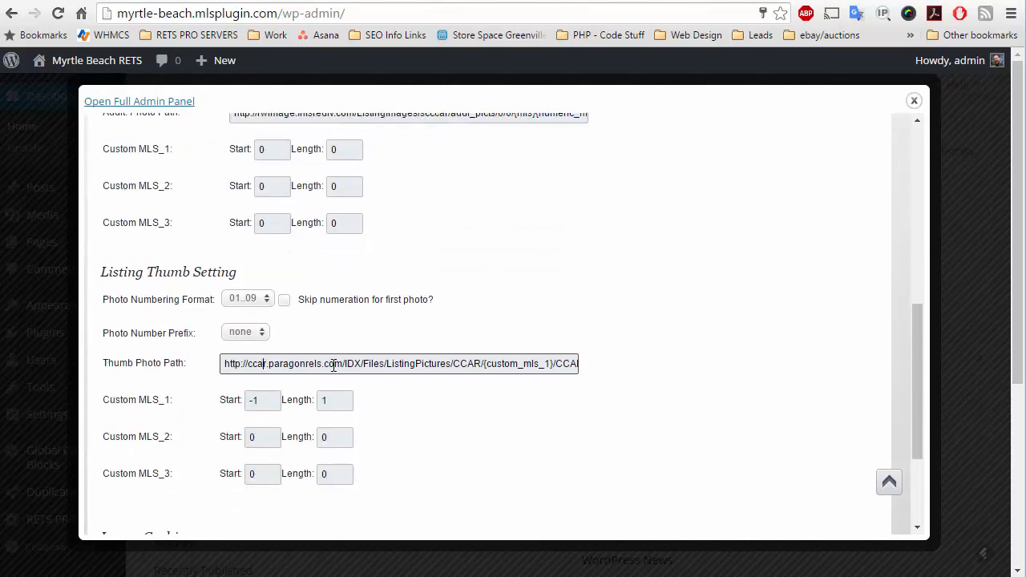
key(ctrl+a)
key(BackSpace)
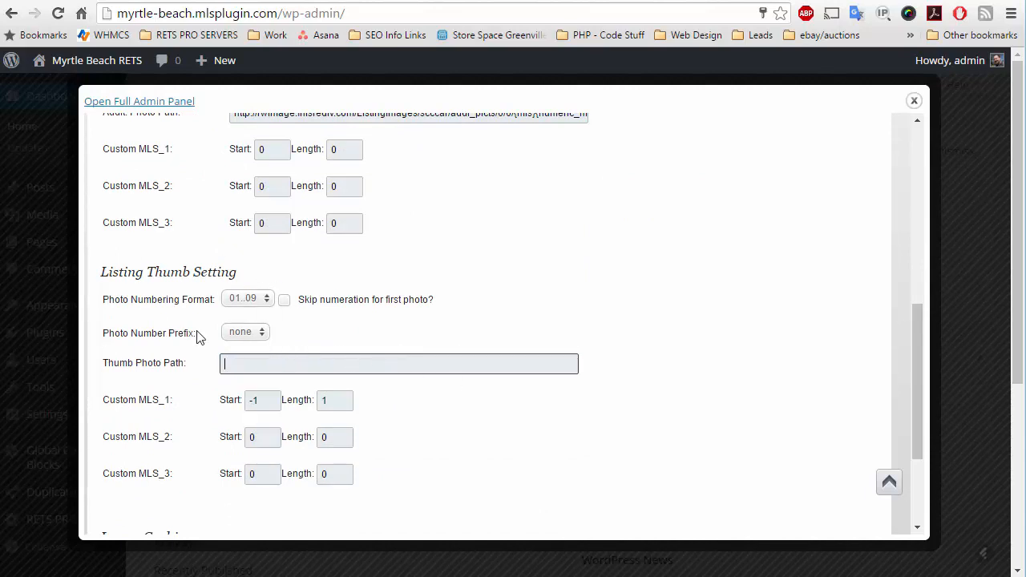
scroll(633, 441, down, 3)
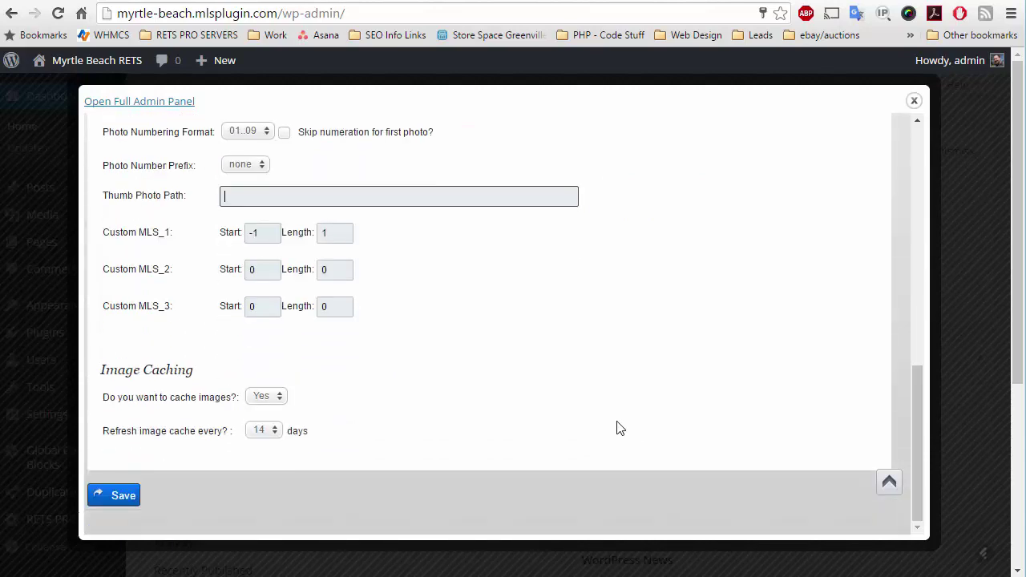
click(131, 496)
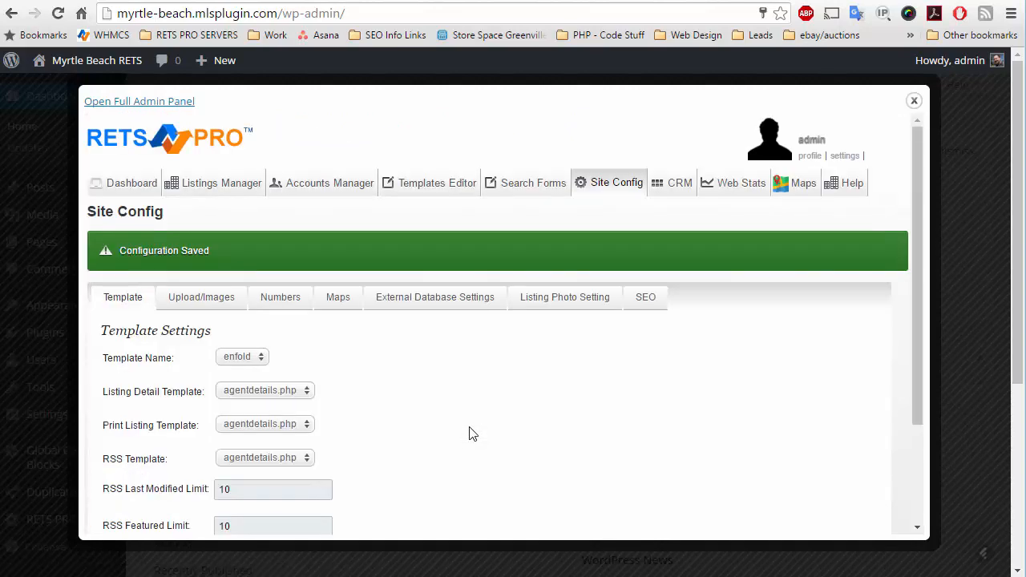
click(68, 1)
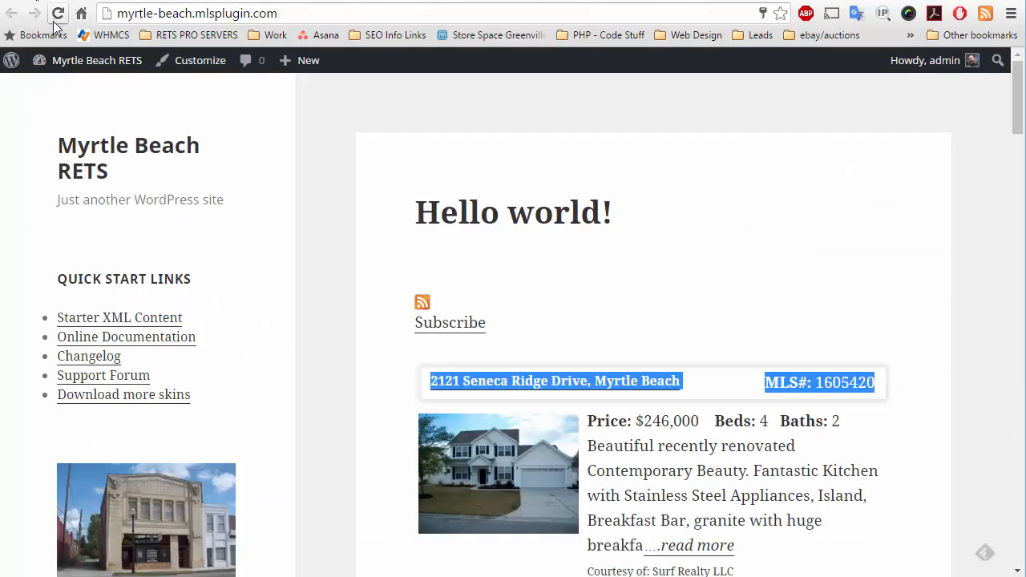
click(57, 17)
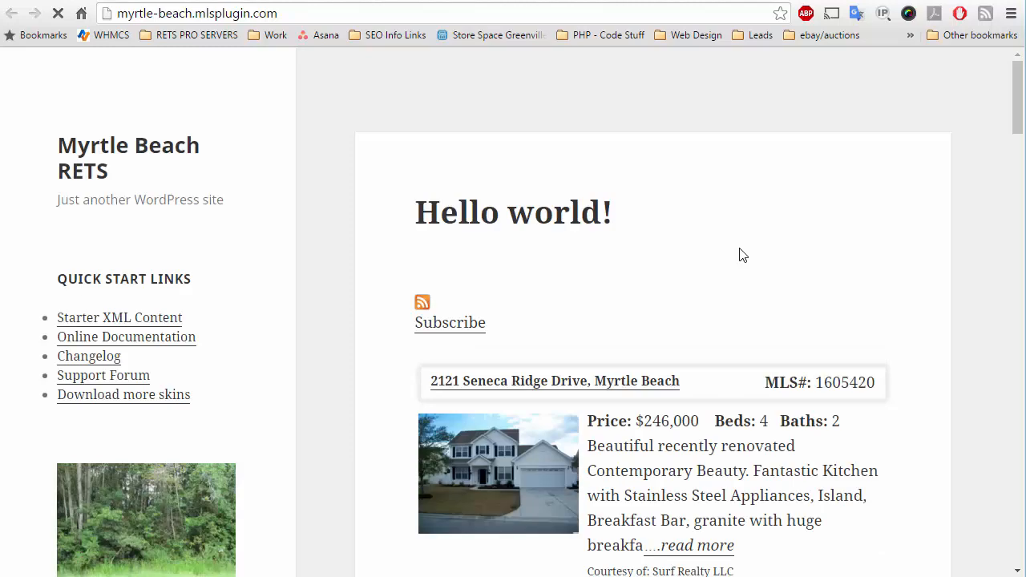
scroll(742, 253, down, 1)
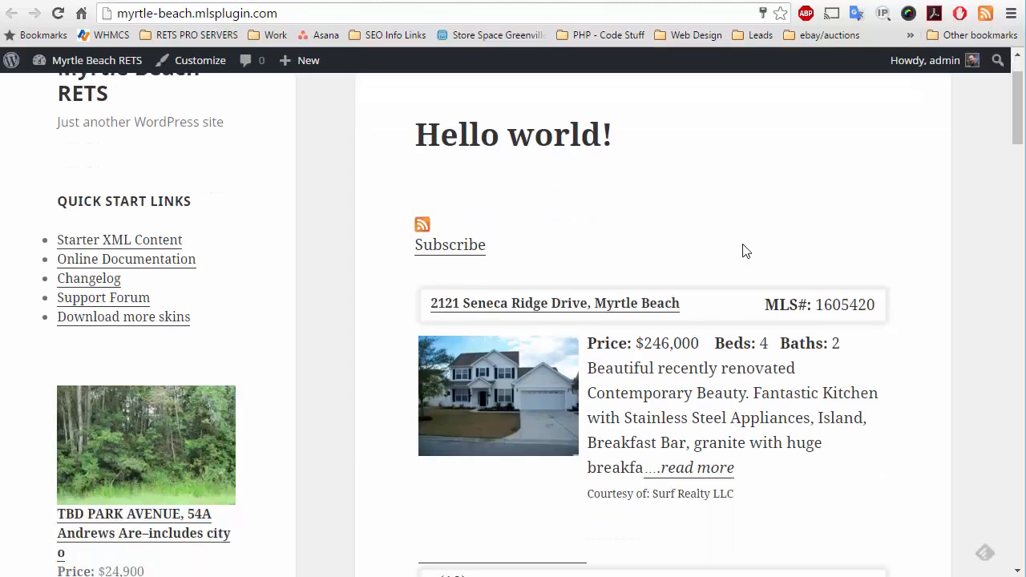
scroll(743, 254, down, 3)
scroll(745, 252, down, 1)
scroll(744, 252, down, 3)
scroll(744, 252, down, 2)
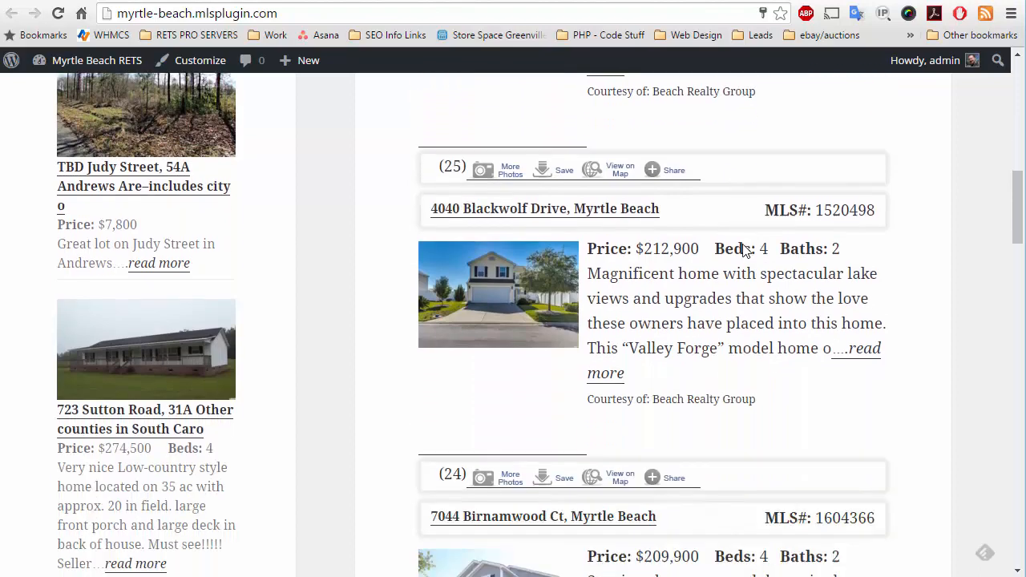
scroll(744, 245, down, 3)
scroll(745, 244, down, 2)
scroll(744, 245, down, 2)
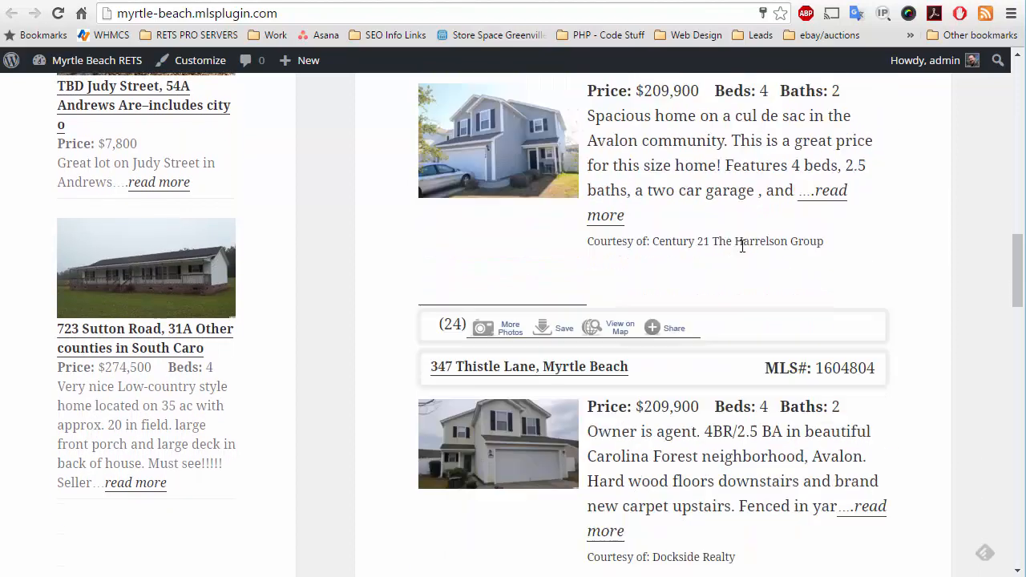
scroll(741, 246, down, 2)
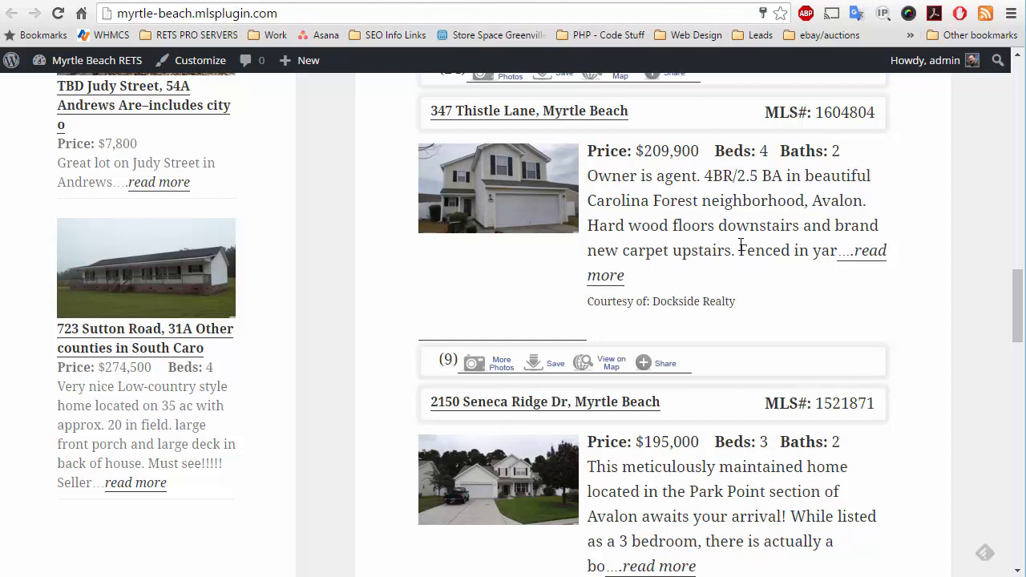
Step: Review saved settings: primary path images/0/0/{mls}.jpg, additional path addl_picts, Custom MLS_1 value 0
key(alt+Left)
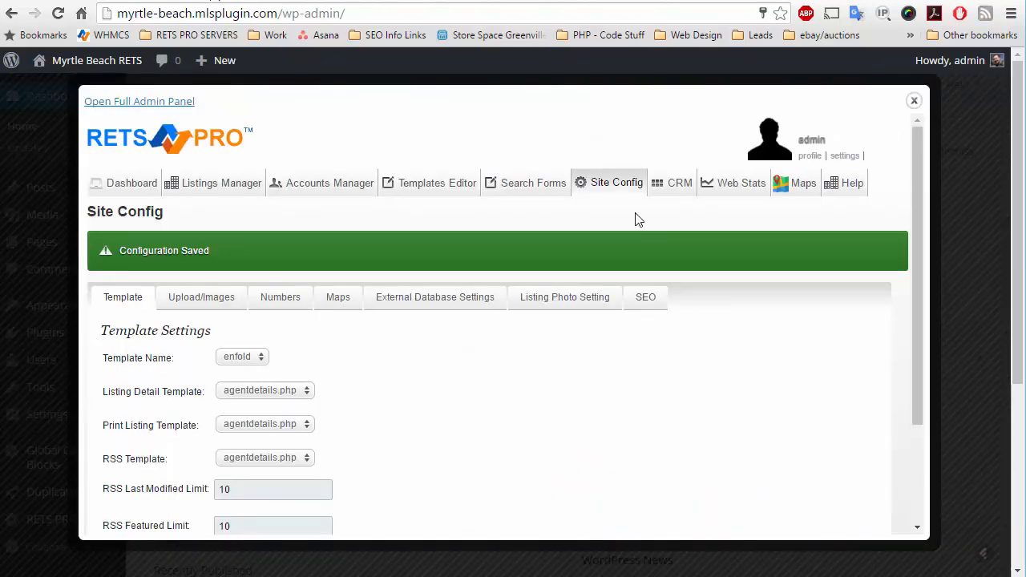
click(570, 300)
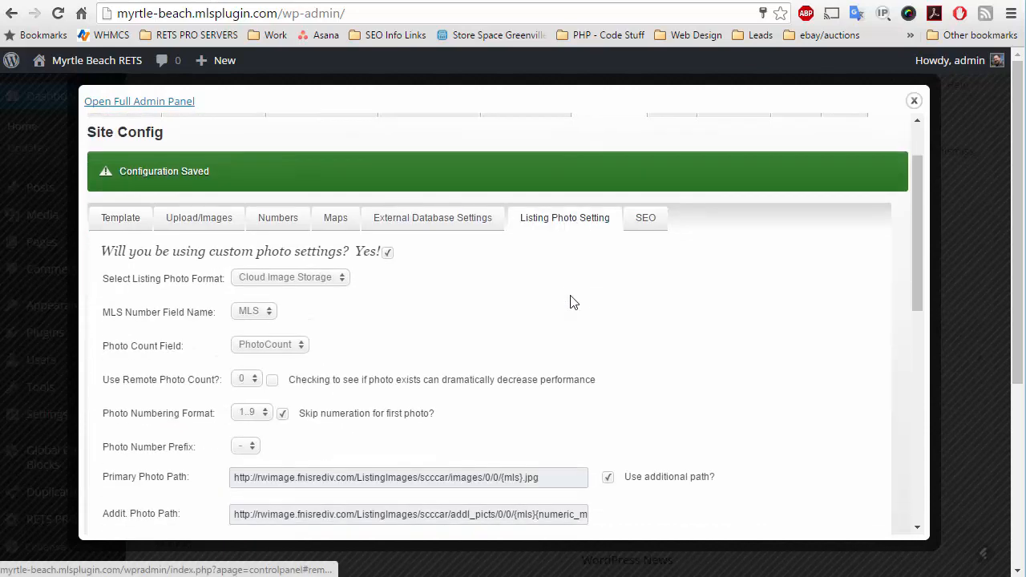
scroll(570, 300, down, 3)
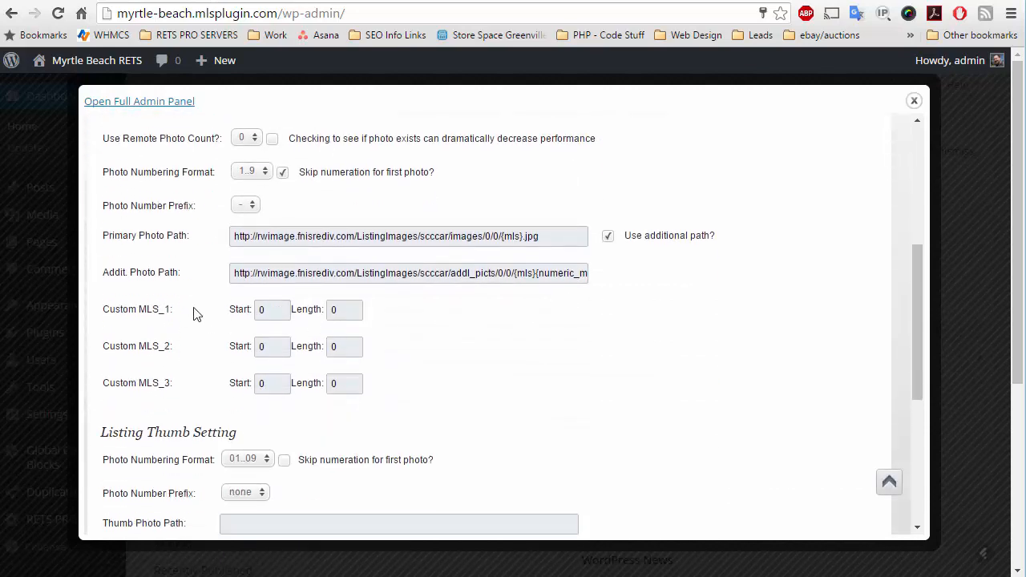
click(273, 314)
click(588, 273)
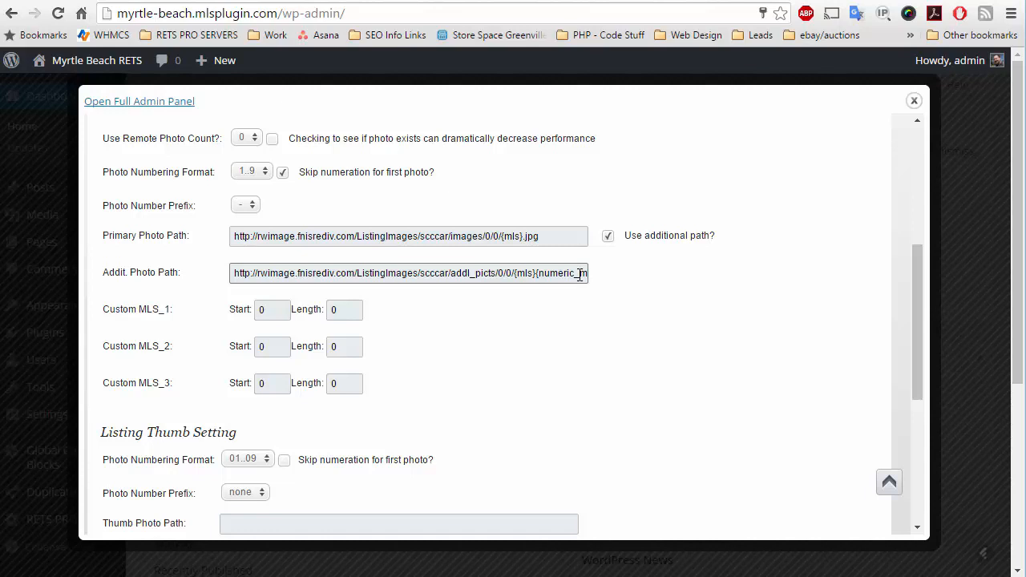